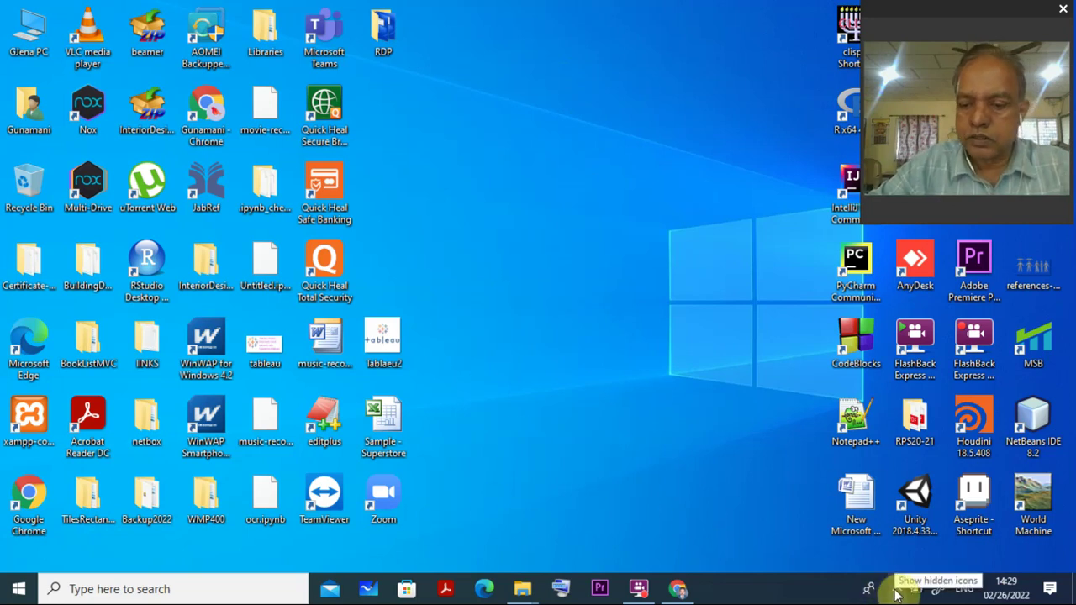
Open Windows Security, view the Virus & threat protection page, and minimize the window
{"action": "left_click", "coordinate": [896, 588]}
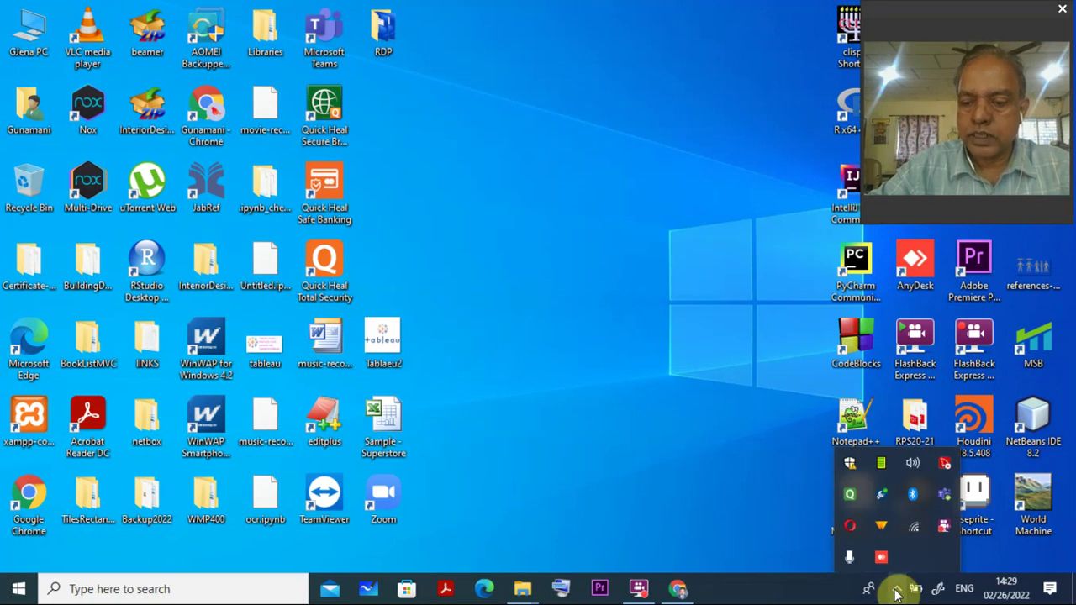
{"action": "left_click", "coordinate": [853, 465]}
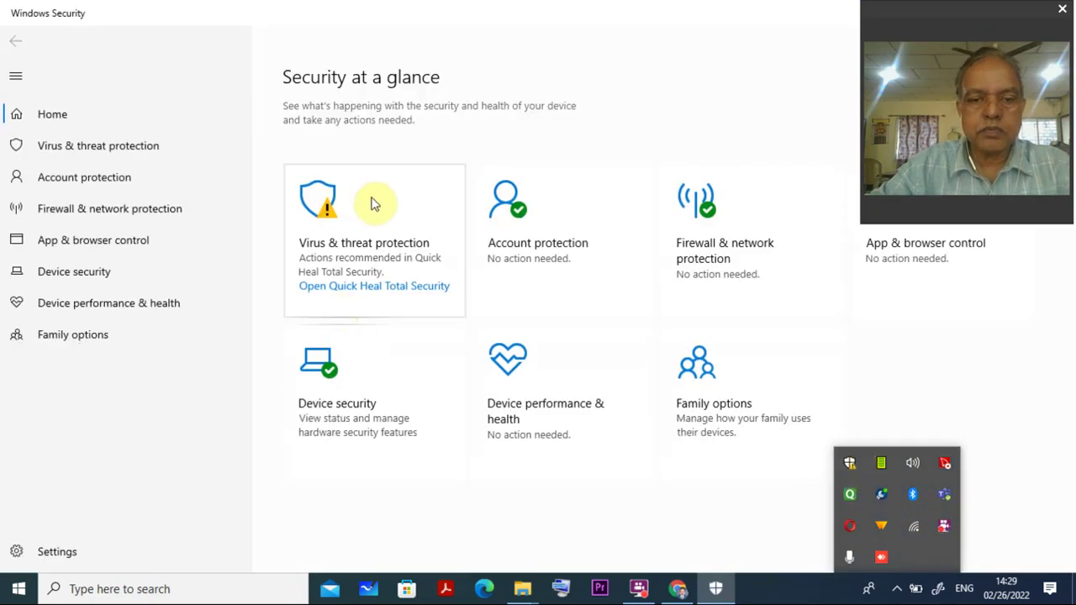
{"action": "left_click", "coordinate": [368, 241]}
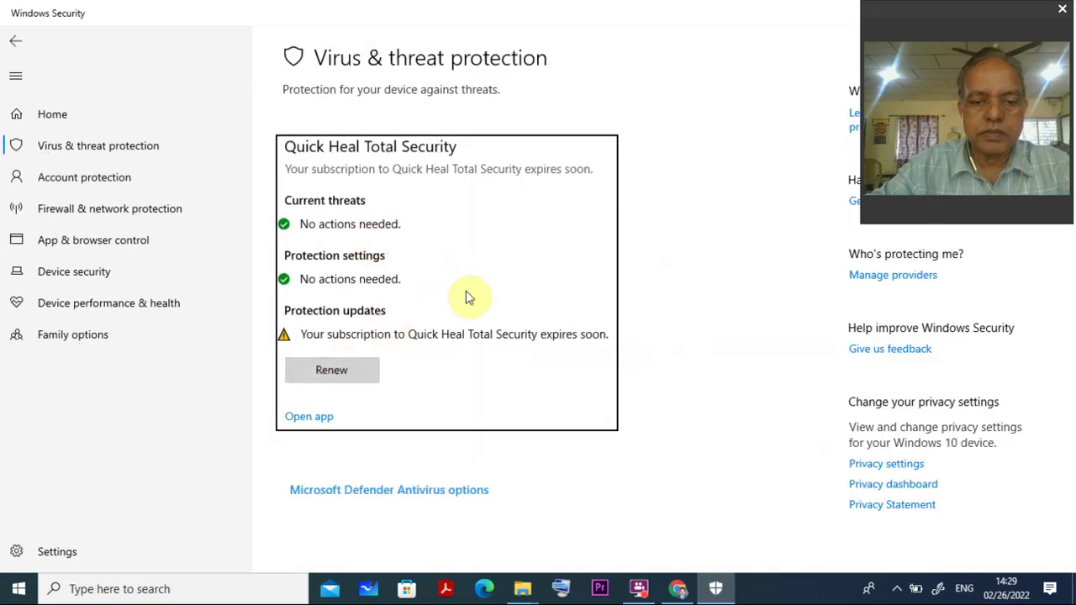
{"action": "left_click", "coordinate": [697, 168]}
{"action": "left_click", "coordinate": [696, 173]}
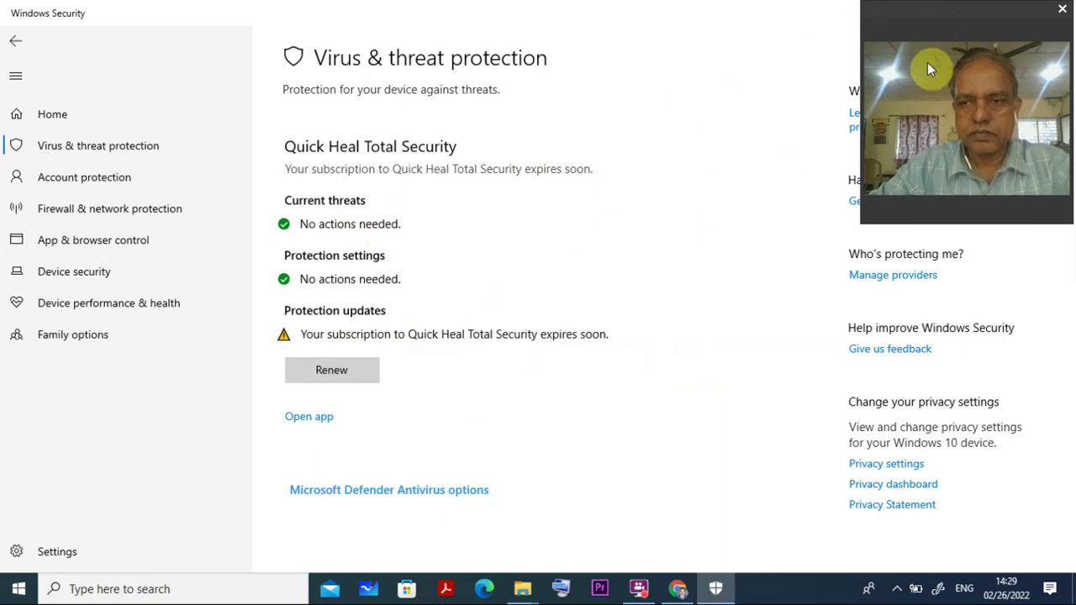
{"action": "left_click_drag", "start_coordinate": [938, 12], "coordinate": [928, 101]}
{"action": "left_click", "coordinate": [980, 10]}
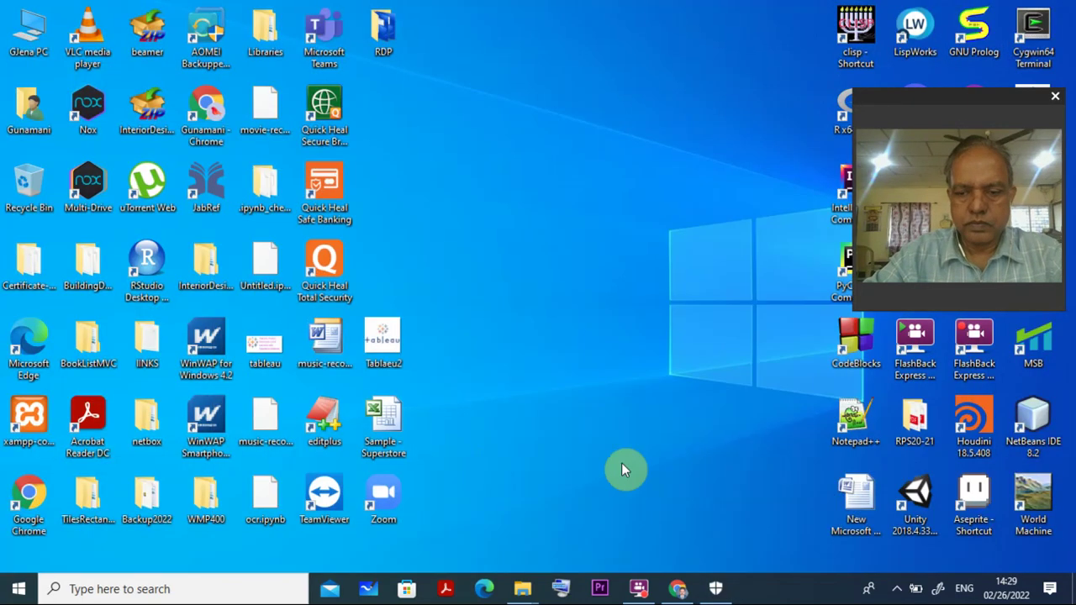
Bring Windows Security back up, review the Quick Heal Total Security protection status, and minimize it again
{"action": "left_click", "coordinate": [896, 589]}
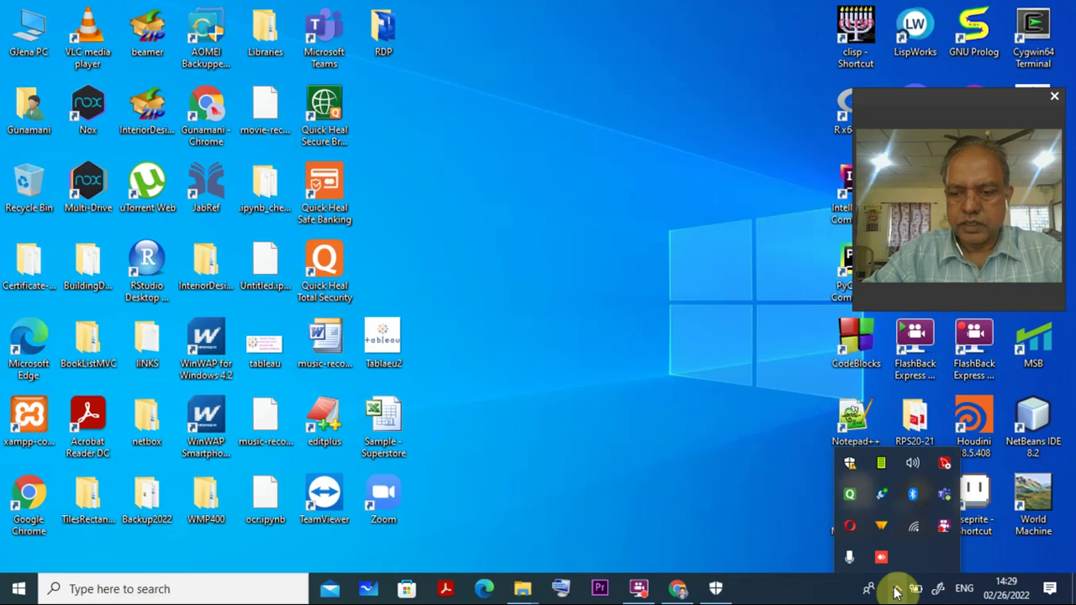
{"action": "left_click", "coordinate": [849, 464]}
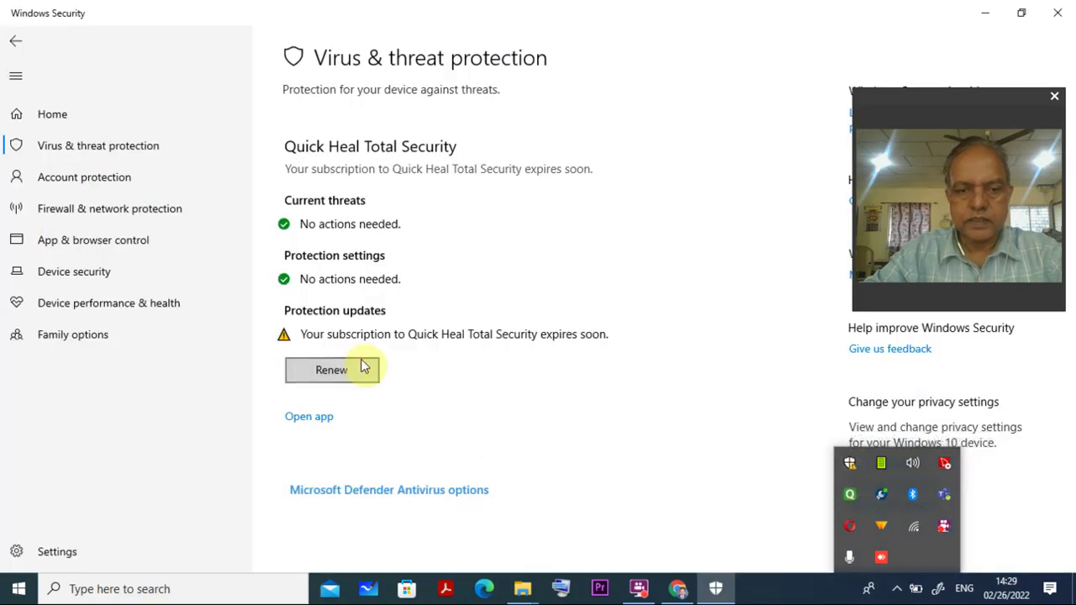
{"action": "left_click", "coordinate": [441, 384]}
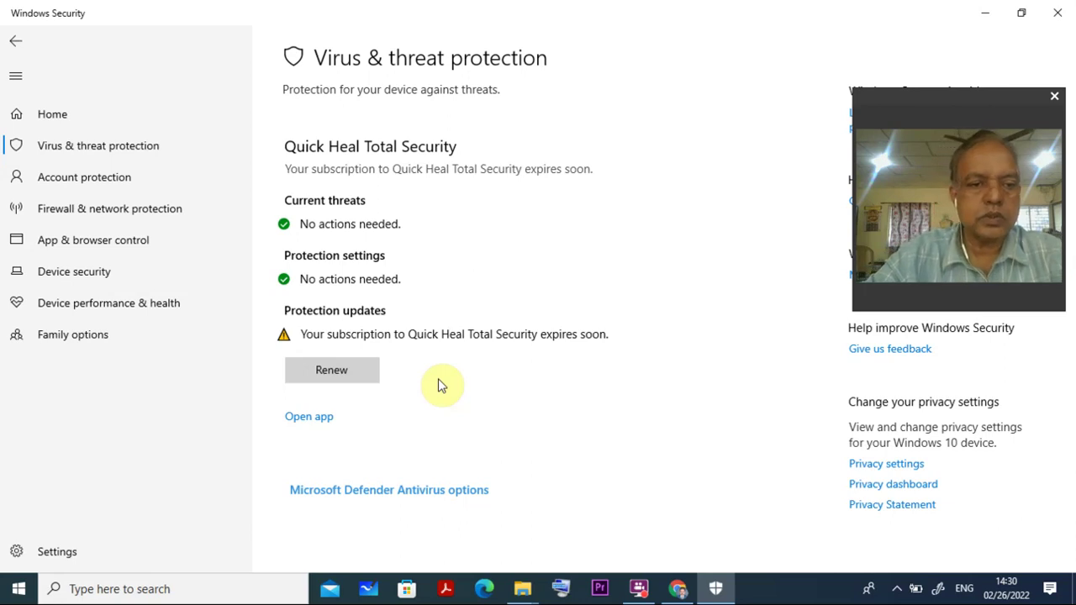
{"action": "left_click", "coordinate": [82, 160]}
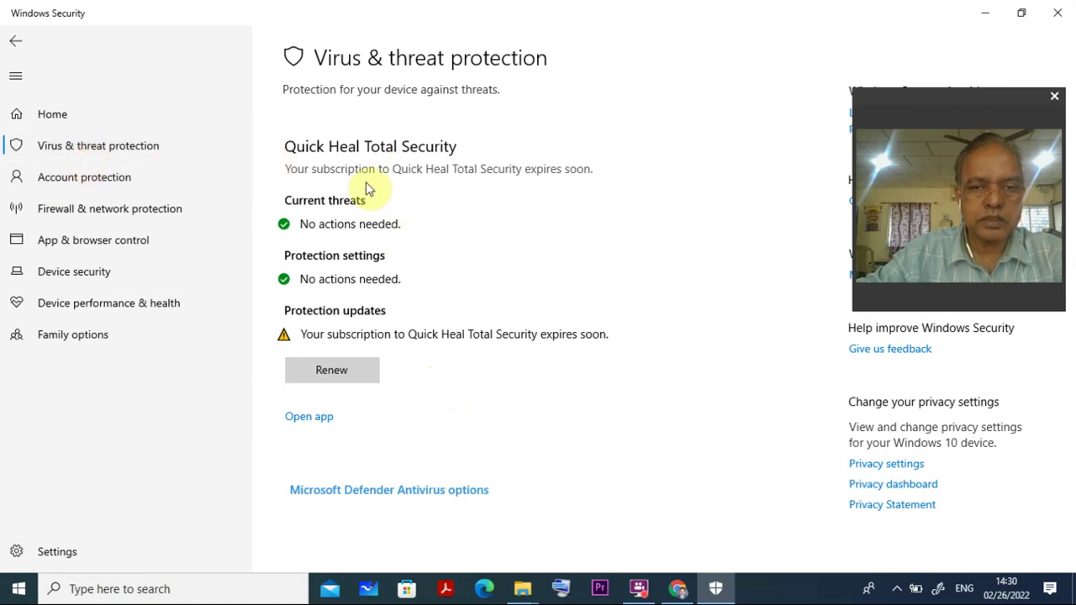
{"action": "left_click", "coordinate": [987, 13]}
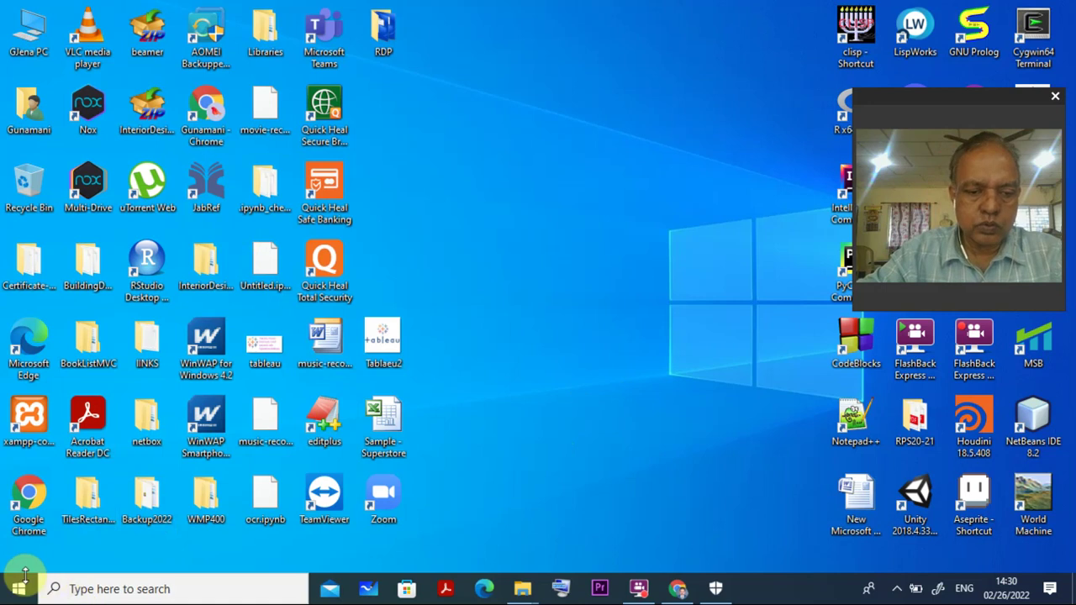
Open the computer's properties, examine the device and Windows specifications on the About page, and close Settings
{"action": "right_click", "coordinate": [28, 16]}
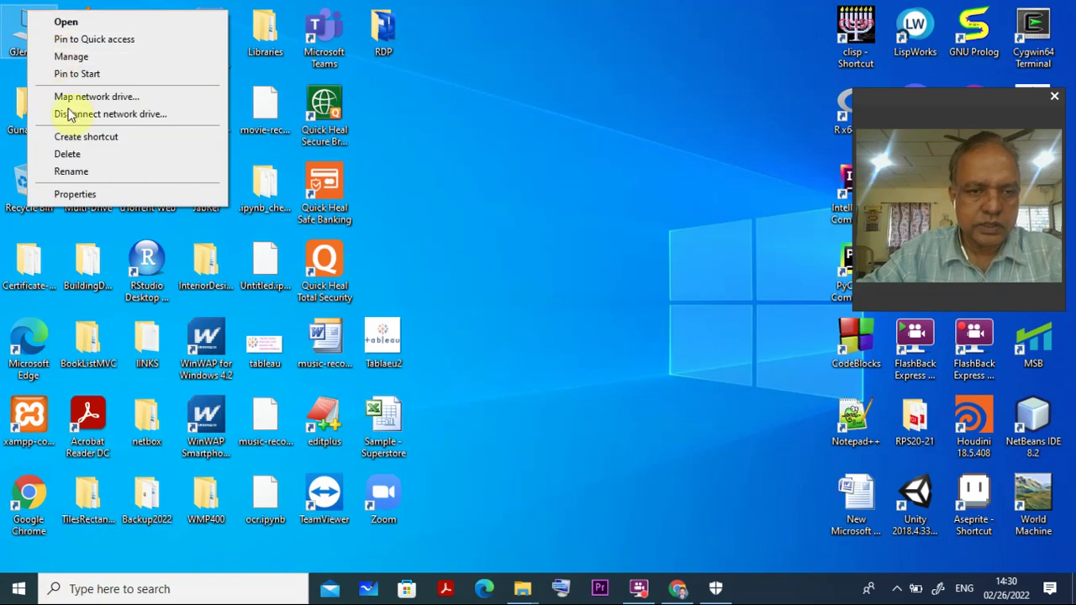
{"action": "left_click", "coordinate": [75, 194]}
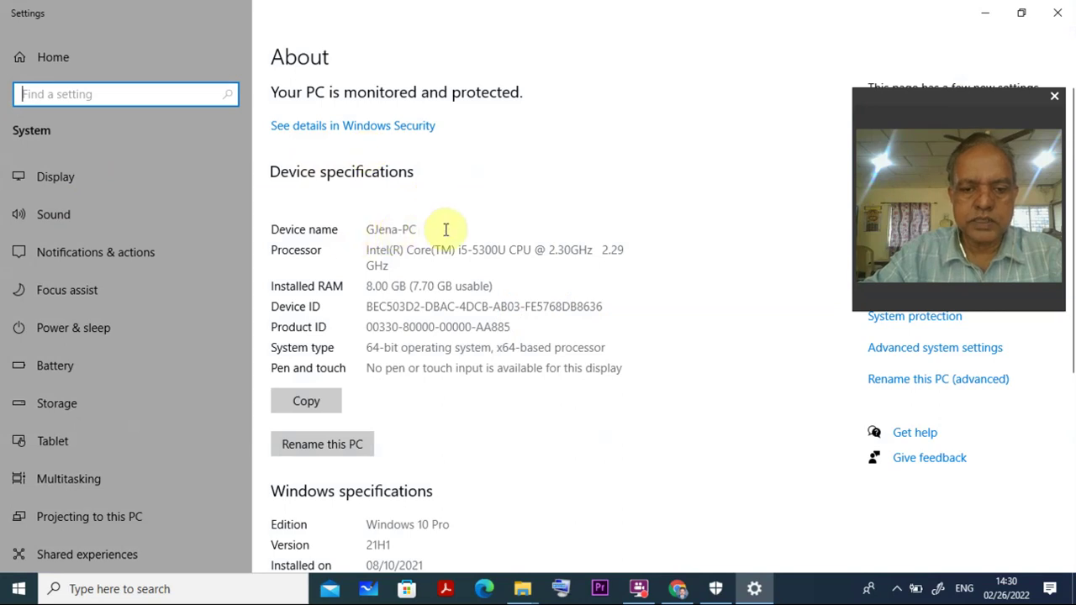
{"action": "scroll", "coordinate": [449, 238], "scroll_direction": "down", "scroll_amount": 5}
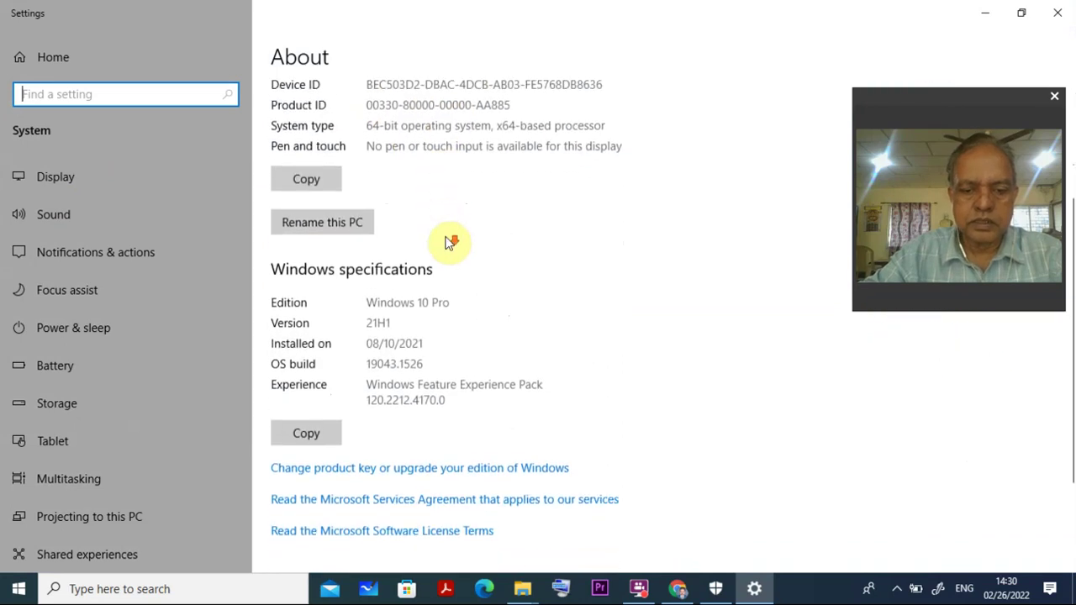
{"action": "scroll", "coordinate": [449, 242], "scroll_direction": "up", "scroll_amount": 2}
{"action": "scroll", "coordinate": [447, 242], "scroll_direction": "up", "scroll_amount": 2}
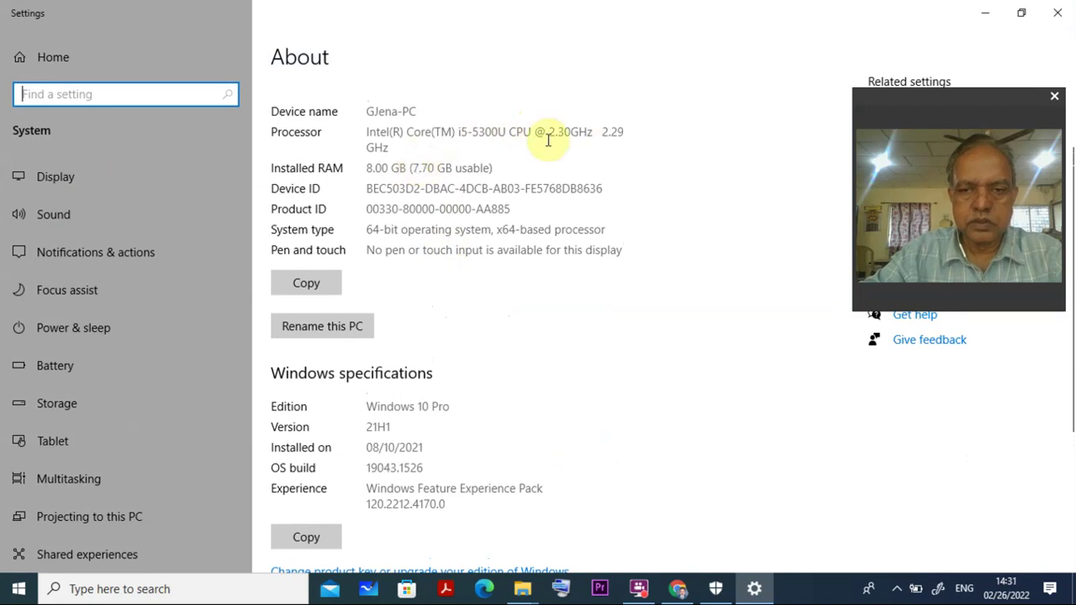
{"action": "scroll", "coordinate": [544, 210], "scroll_direction": "down", "scroll_amount": 2}
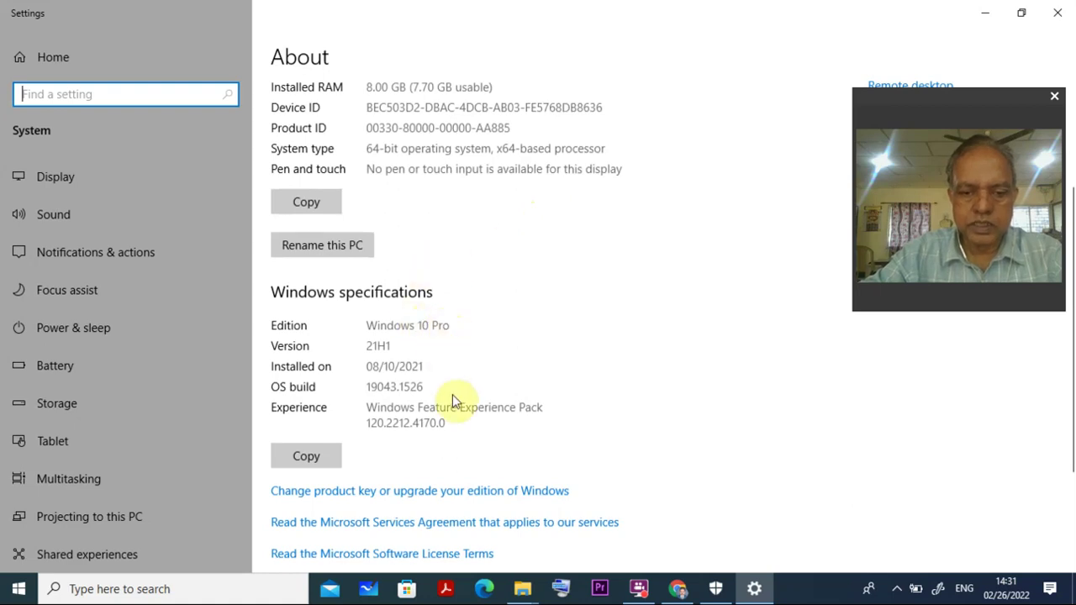
{"action": "scroll", "coordinate": [451, 397], "scroll_direction": "down", "scroll_amount": 4}
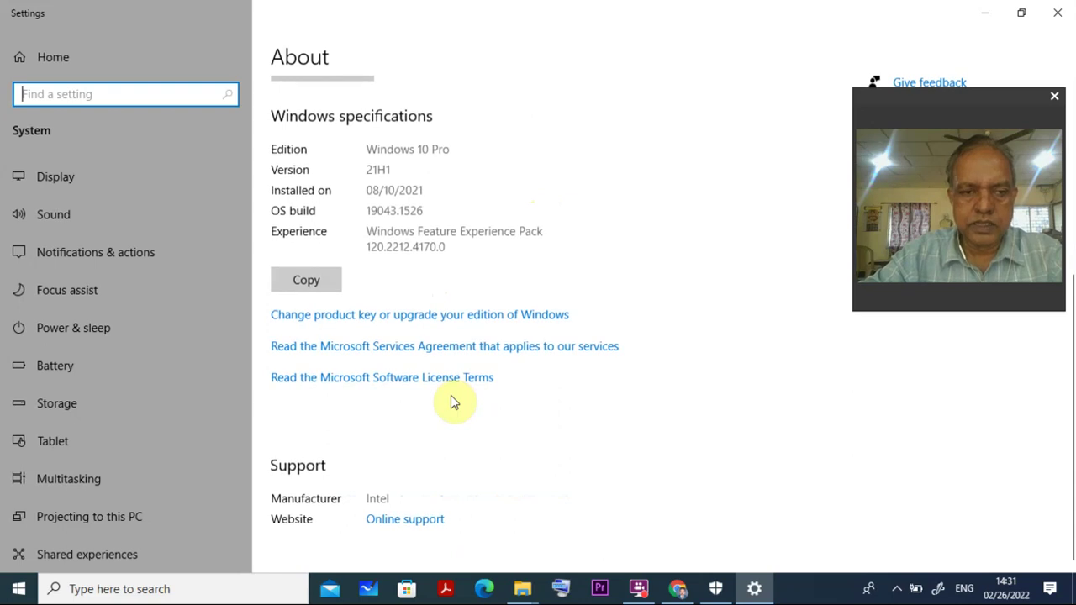
{"action": "scroll", "coordinate": [450, 402], "scroll_direction": "up", "scroll_amount": 8}
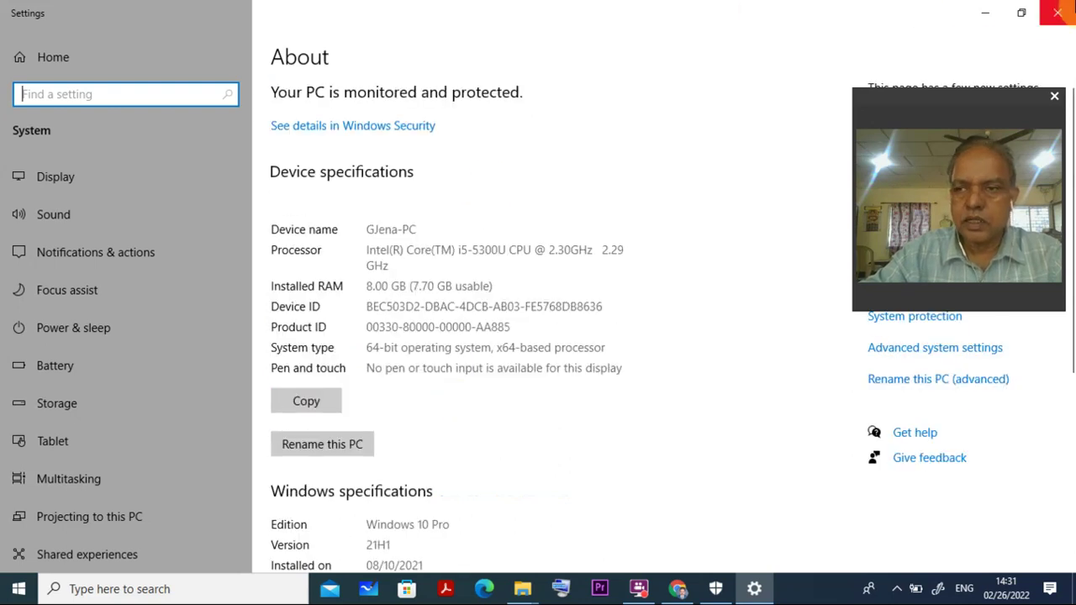
{"action": "left_click", "coordinate": [1053, 12]}
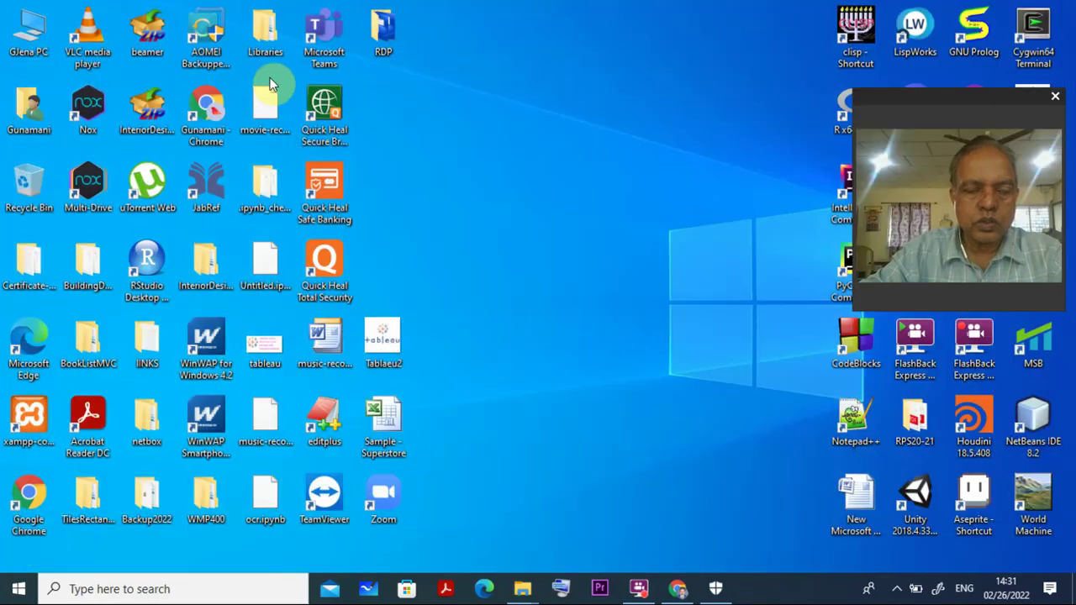
Open Computer Management for this PC and list the accounts in the Users folder of Local Users and Groups
{"action": "right_click", "coordinate": [3, 76]}
{"action": "left_click", "coordinate": [25, 32]}
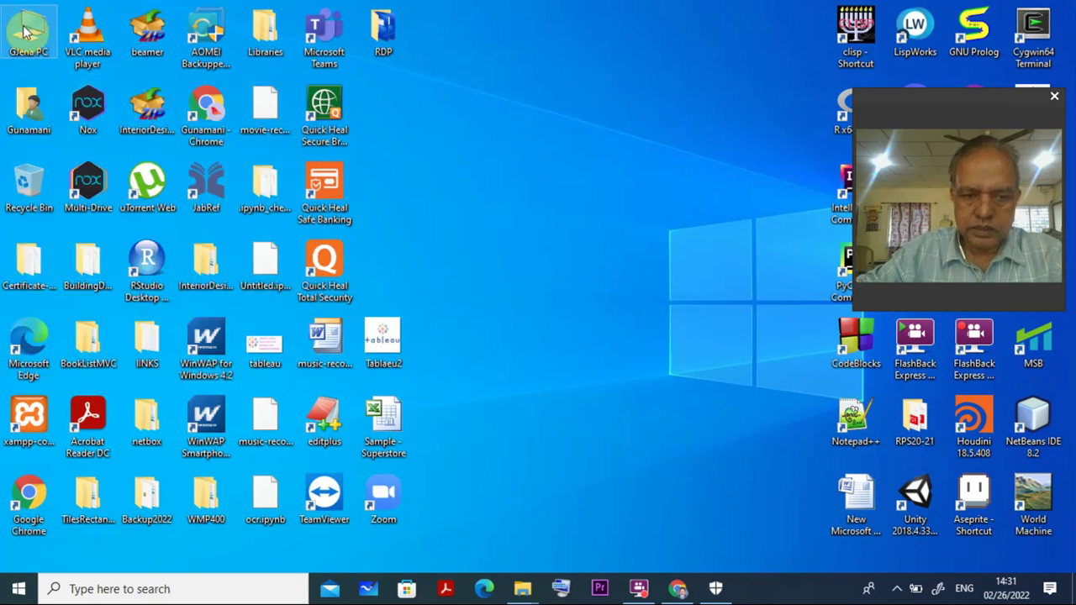
{"action": "right_click", "coordinate": [23, 28]}
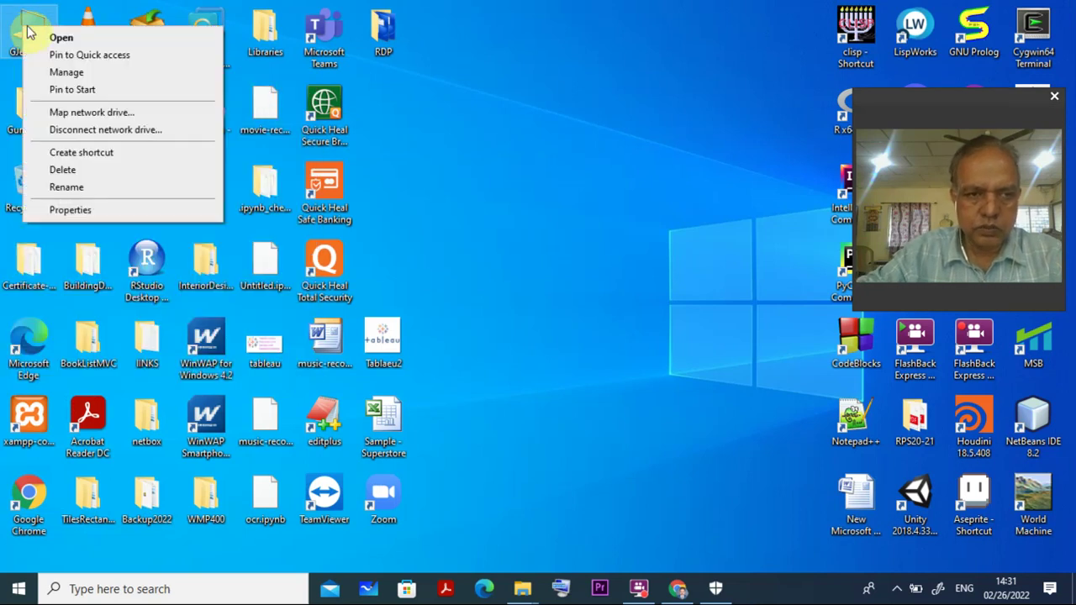
{"action": "left_click", "coordinate": [56, 76]}
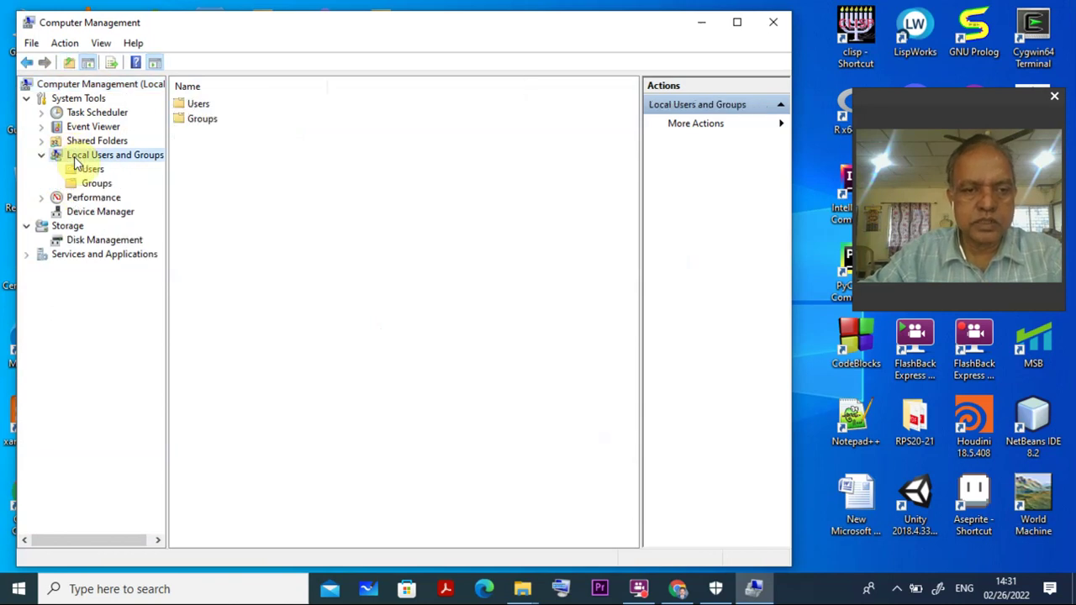
{"action": "left_click", "coordinate": [90, 169]}
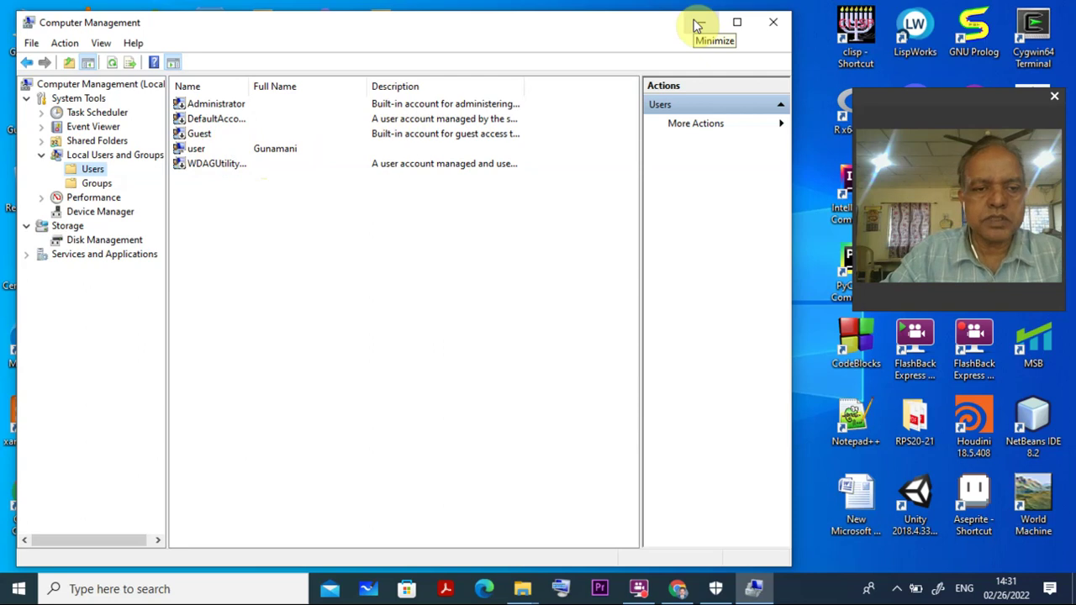
View the members of the Users group under Groups, dismiss its properties unchanged, and close Computer Management
{"action": "left_click", "coordinate": [94, 185]}
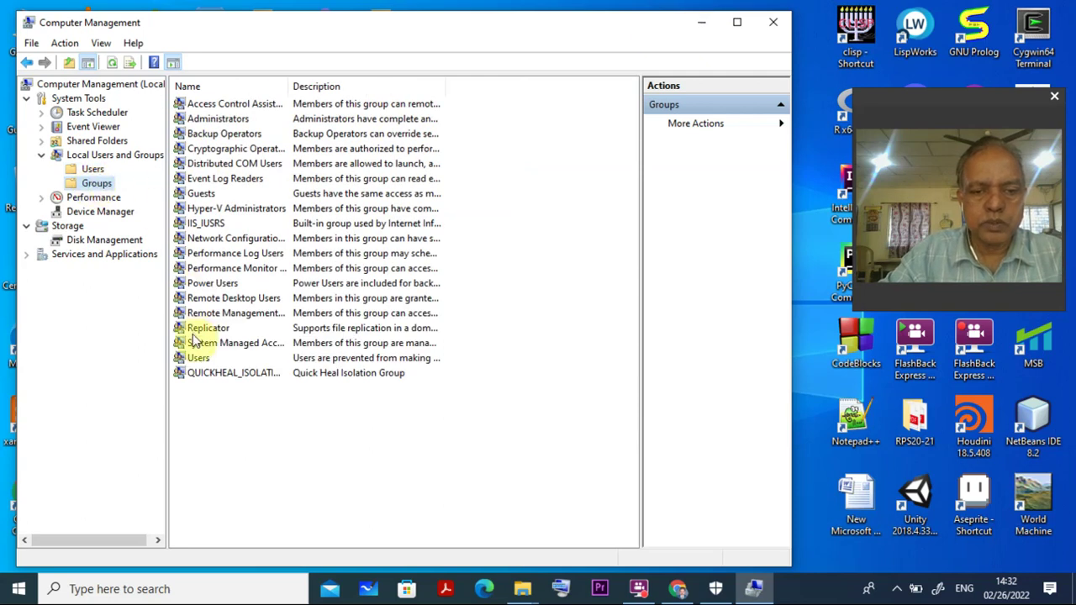
{"action": "double_click", "coordinate": [195, 360]}
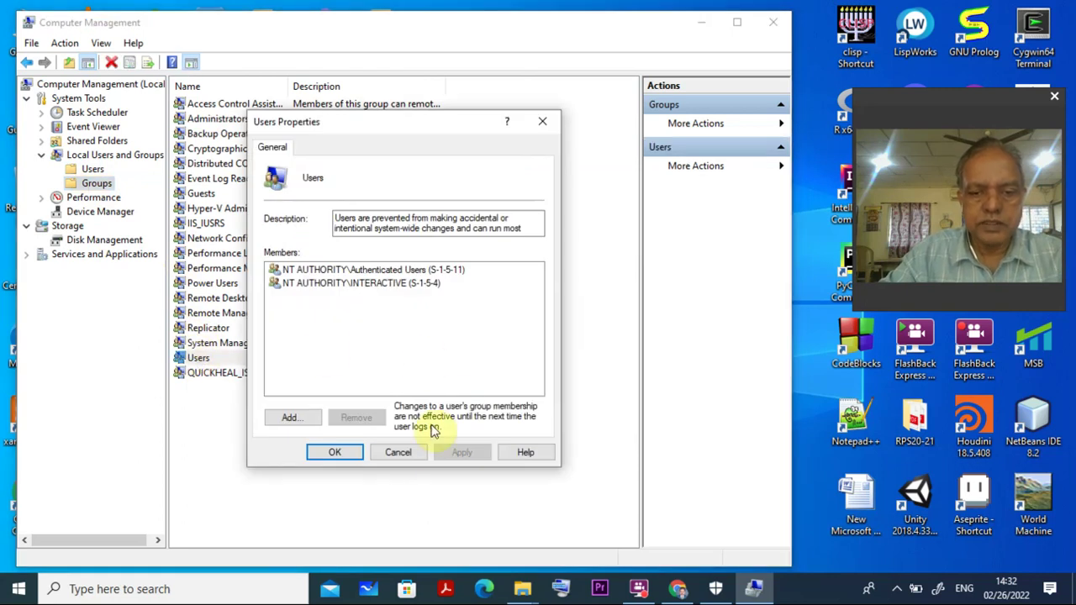
{"action": "left_click", "coordinate": [390, 453]}
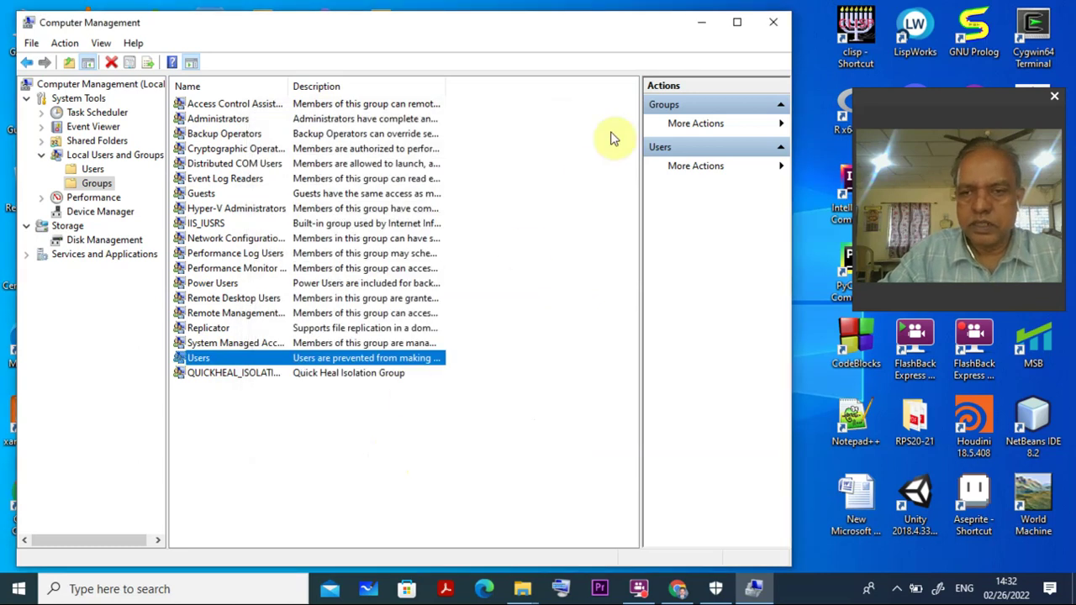
{"action": "left_click", "coordinate": [773, 22]}
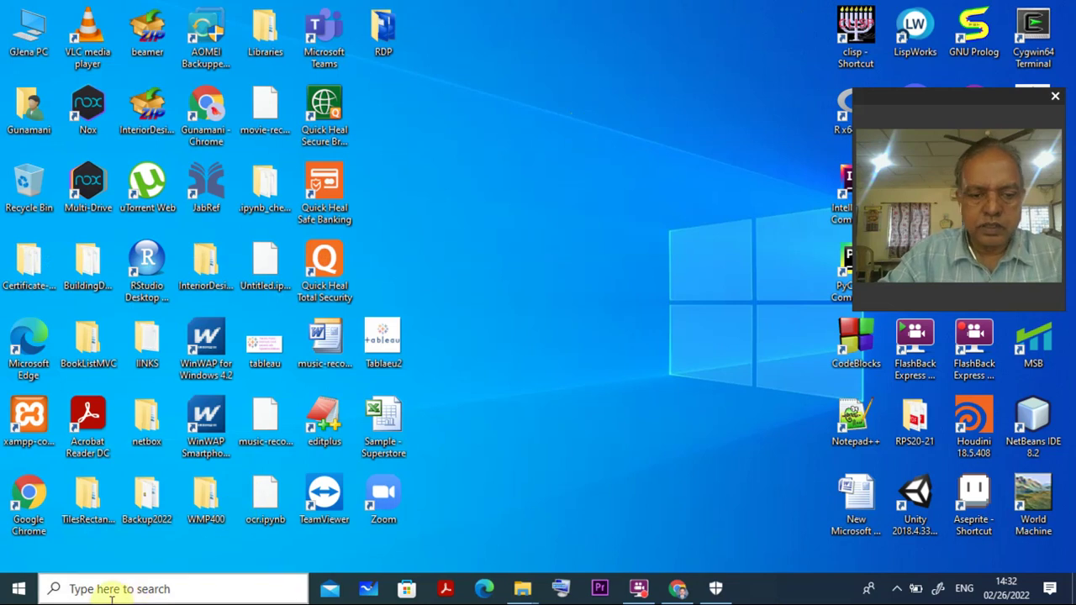
Search Windows for cmd and open Command Prompt
{"action": "left_click", "coordinate": [112, 590]}
{"action": "type", "text": "cm"}
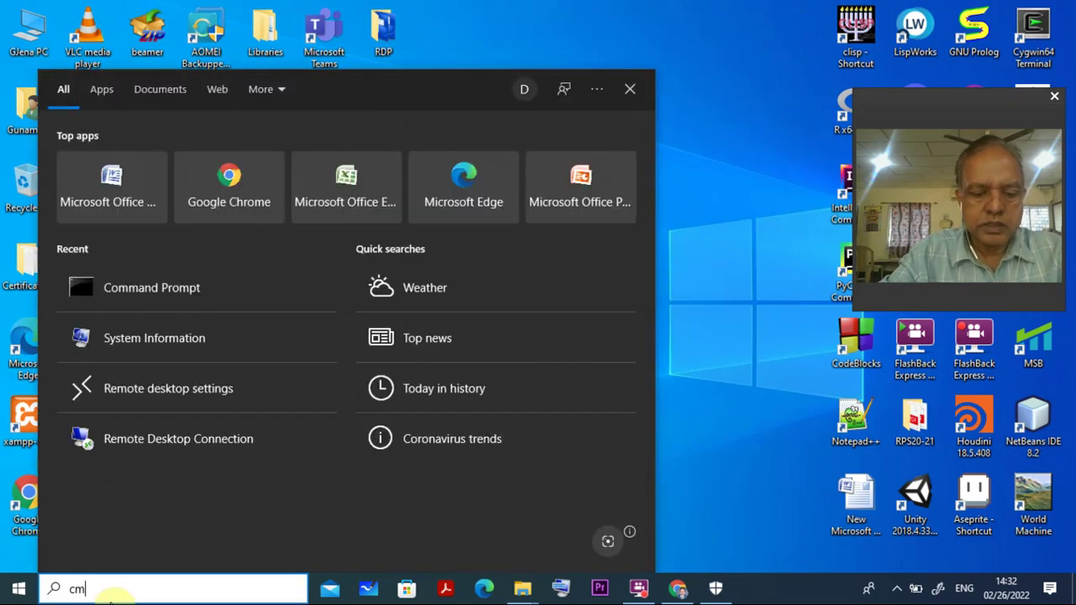
{"action": "type", "text": "d"}
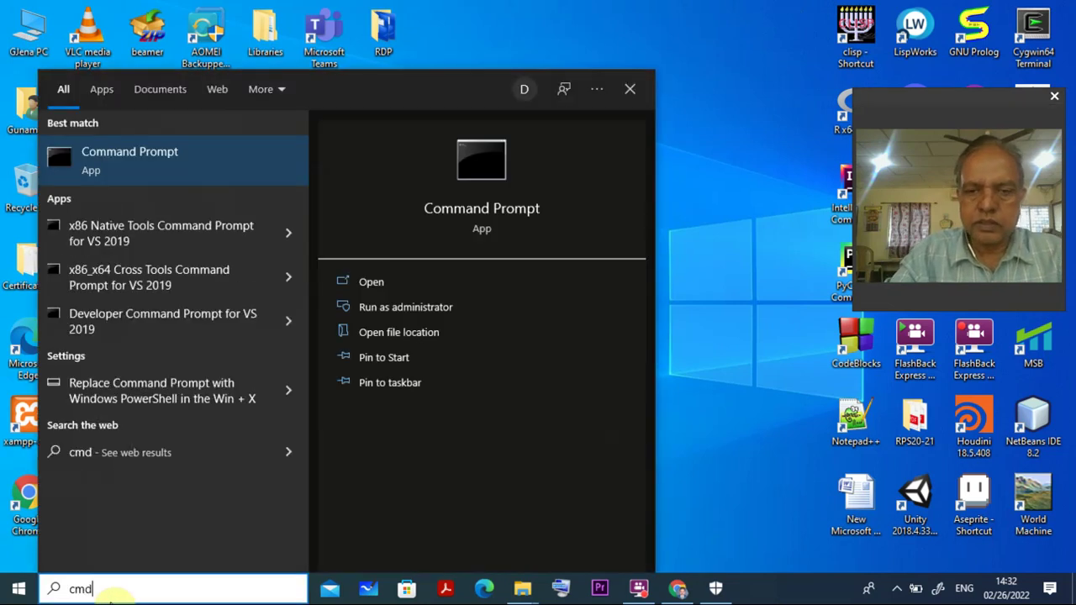
{"action": "key", "text": "Return"}
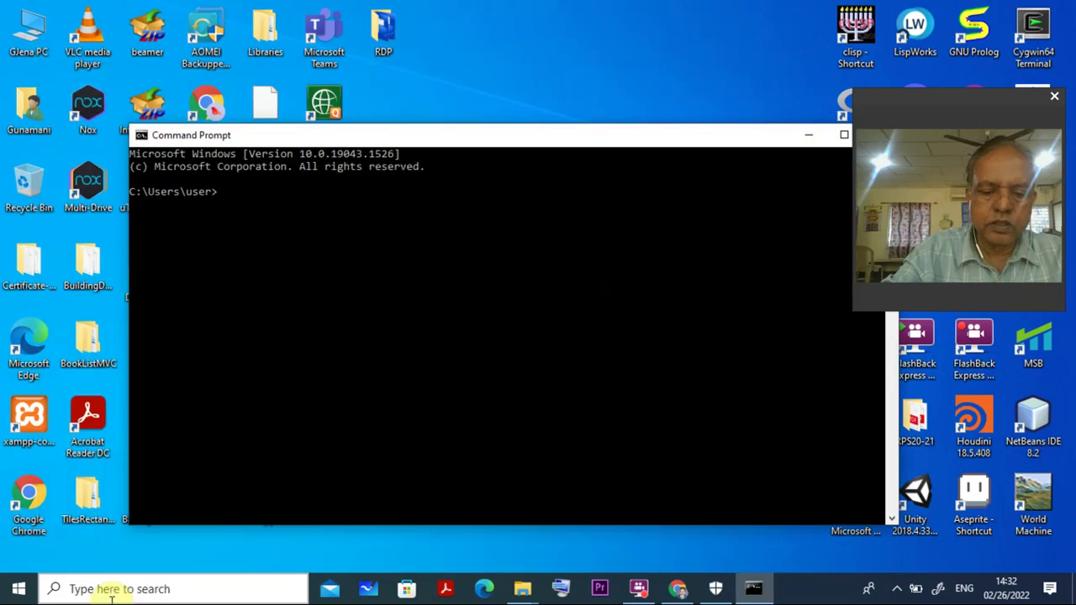
Run ipconfig and examine the network adapters' IP configuration
{"action": "type", "text": "ipco"}
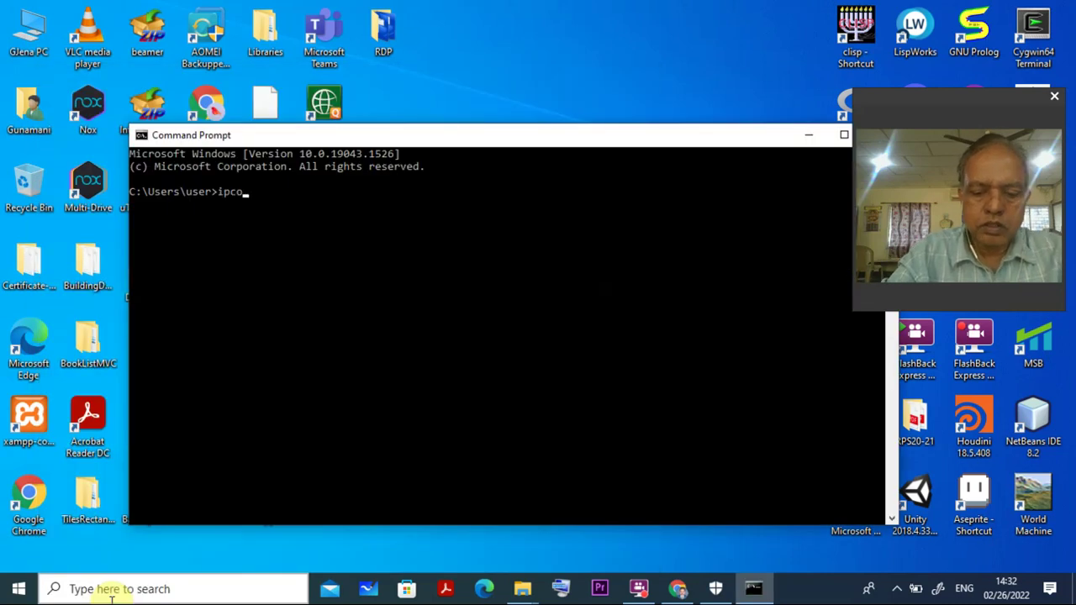
{"action": "type", "text": "nfig"}
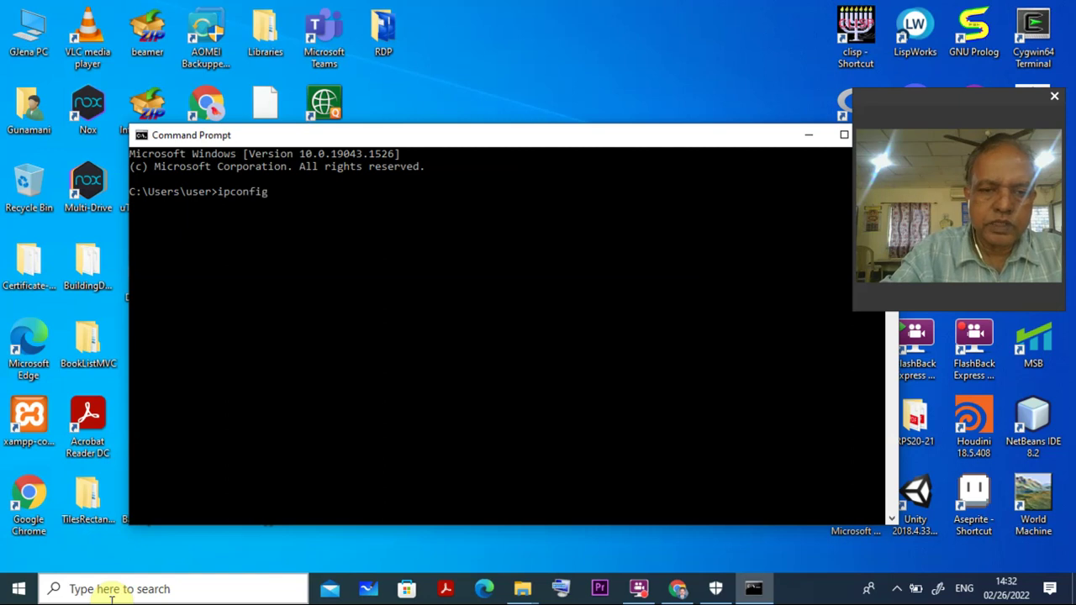
{"action": "key", "text": "Return"}
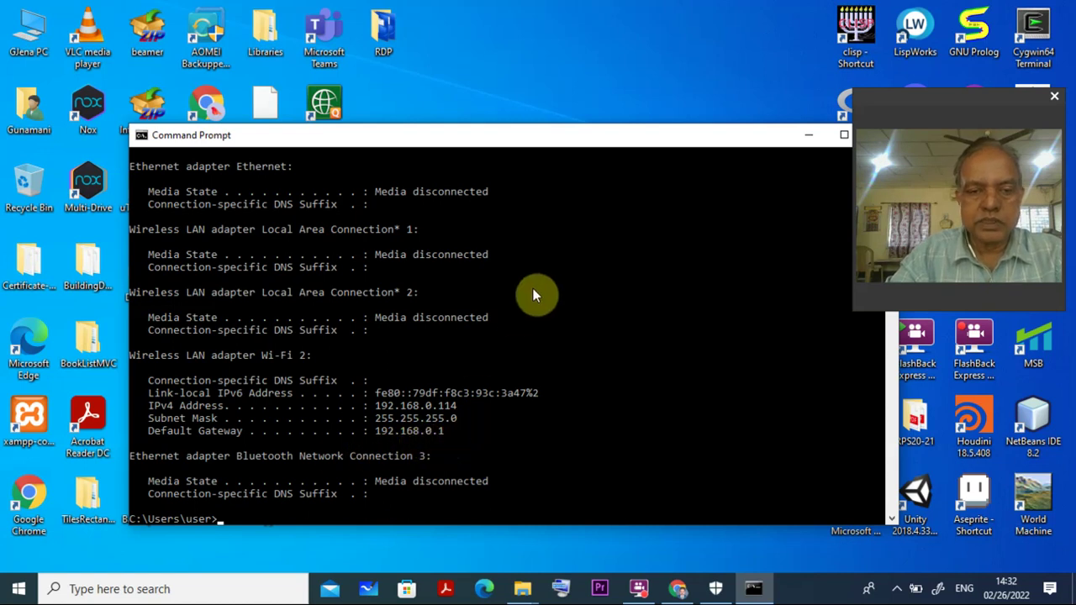
{"action": "scroll", "coordinate": [533, 293], "scroll_direction": "up", "scroll_amount": 2}
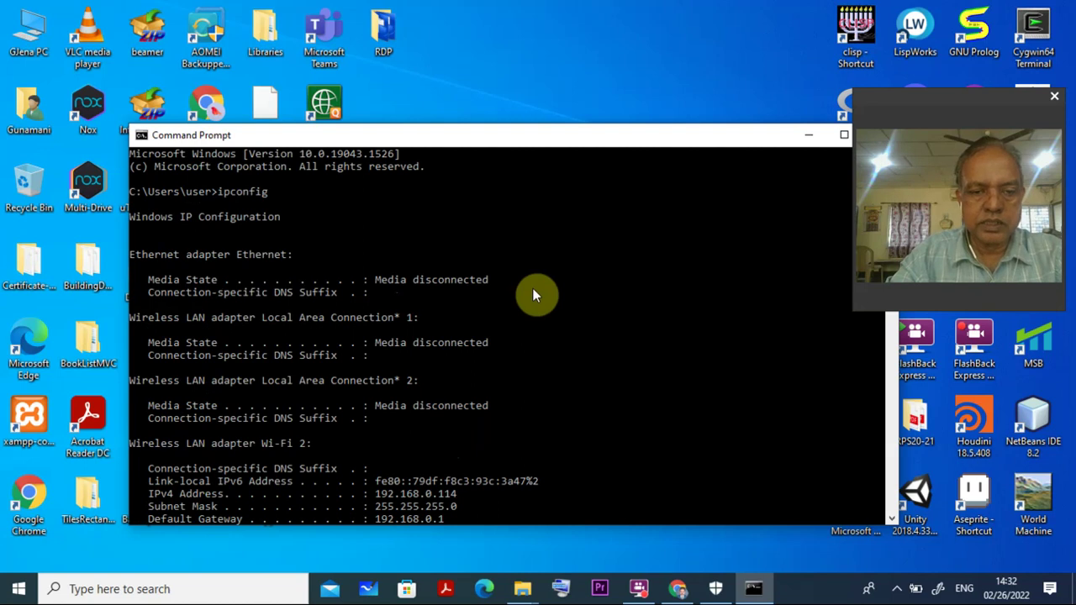
{"action": "scroll", "coordinate": [533, 288], "scroll_direction": "down", "scroll_amount": 9}
{"action": "scroll", "coordinate": [532, 288], "scroll_direction": "up", "scroll_amount": 9}
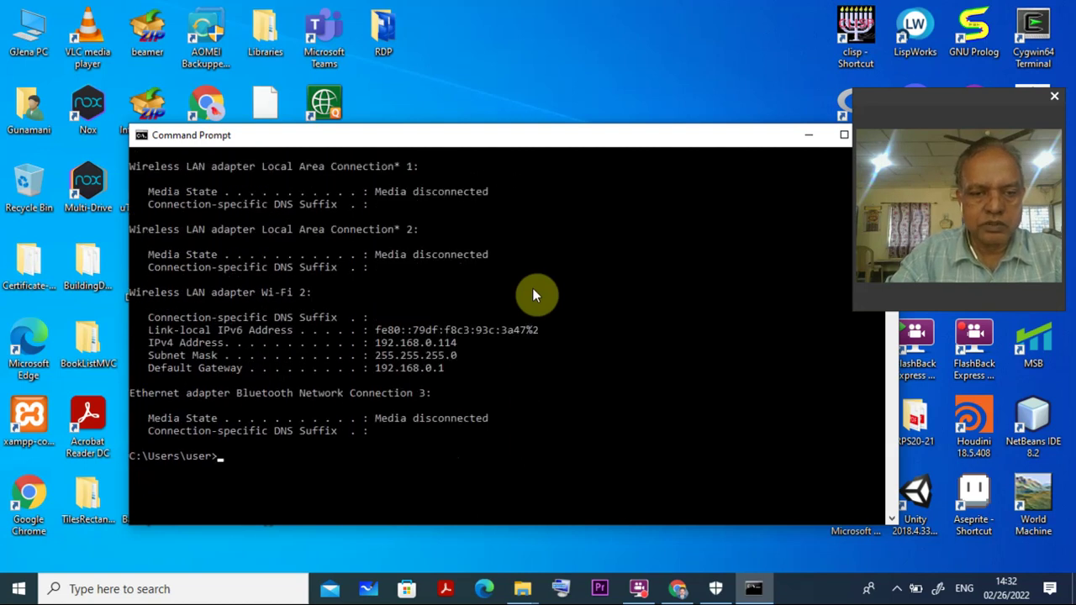
{"action": "scroll", "coordinate": [533, 289], "scroll_direction": "down", "scroll_amount": 7}
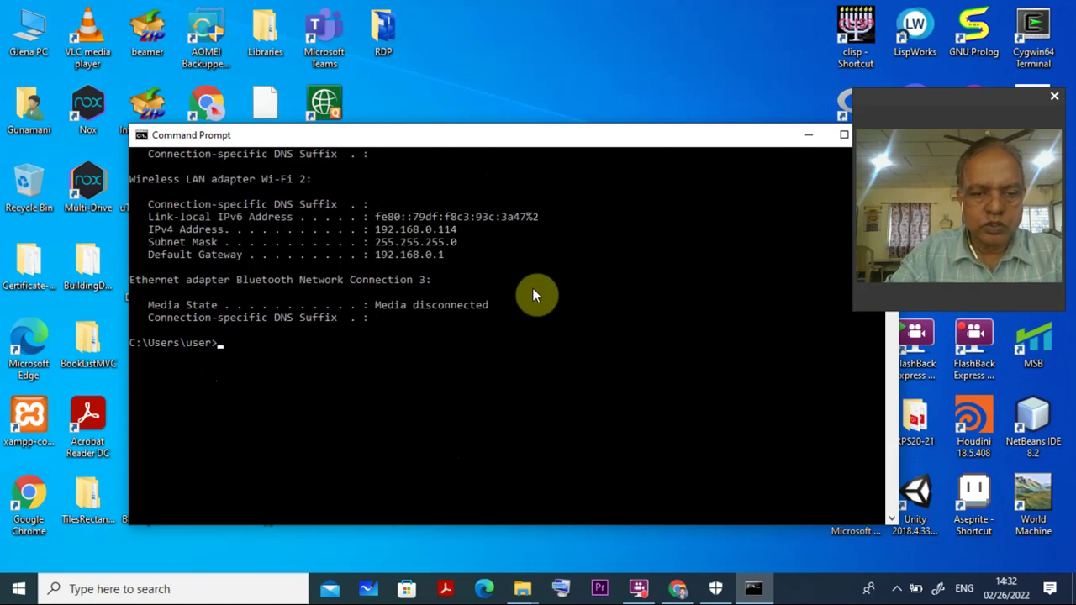
Run ipconfig /all and examine the detailed configuration of every network adapter, including physical addresses, DHCP and DNS servers
{"action": "key", "text": "Up"}
{"action": "type", "text": "/all"}
{"action": "key", "text": "Return"}
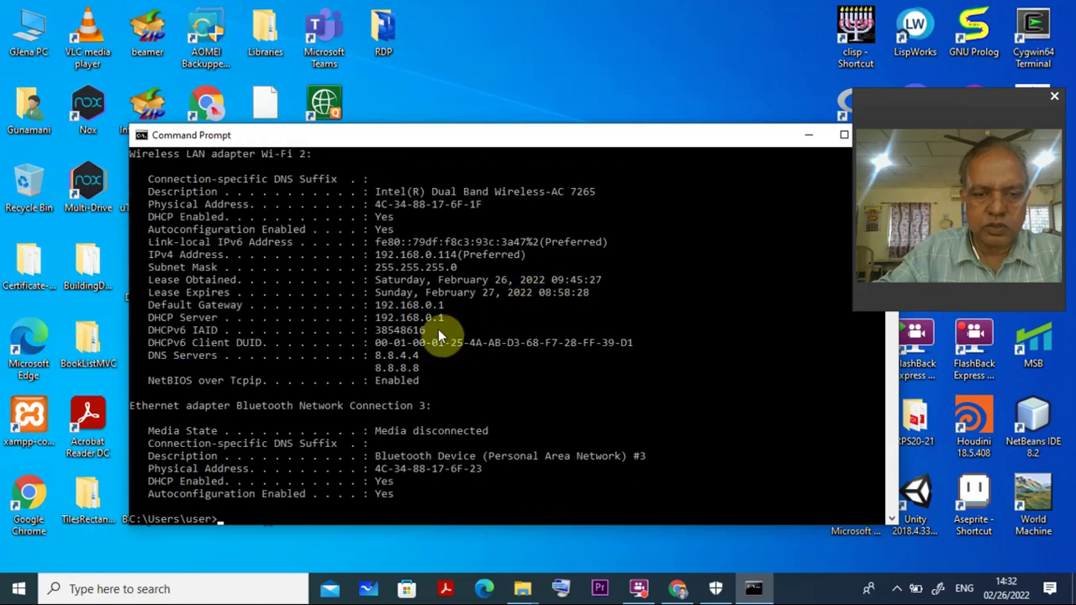
{"action": "scroll", "coordinate": [474, 297], "scroll_direction": "up", "scroll_amount": 15}
{"action": "scroll", "coordinate": [474, 297], "scroll_direction": "up", "scroll_amount": 3}
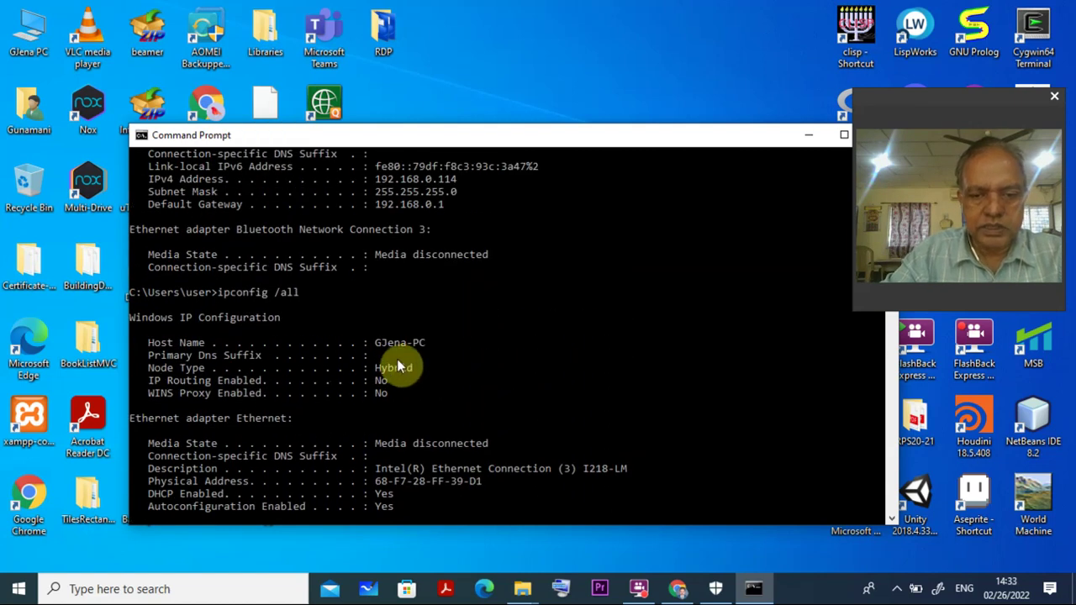
{"action": "scroll", "coordinate": [404, 357], "scroll_direction": "down", "scroll_amount": 3}
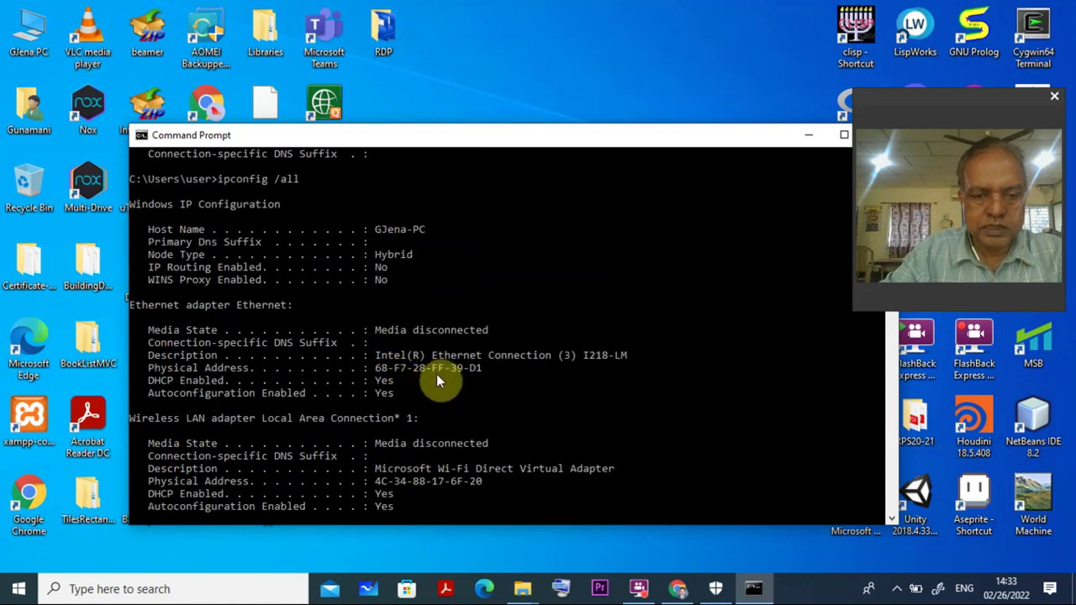
{"action": "scroll", "coordinate": [436, 382], "scroll_direction": "down", "scroll_amount": 3}
{"action": "scroll", "coordinate": [437, 382], "scroll_direction": "down", "scroll_amount": 2}
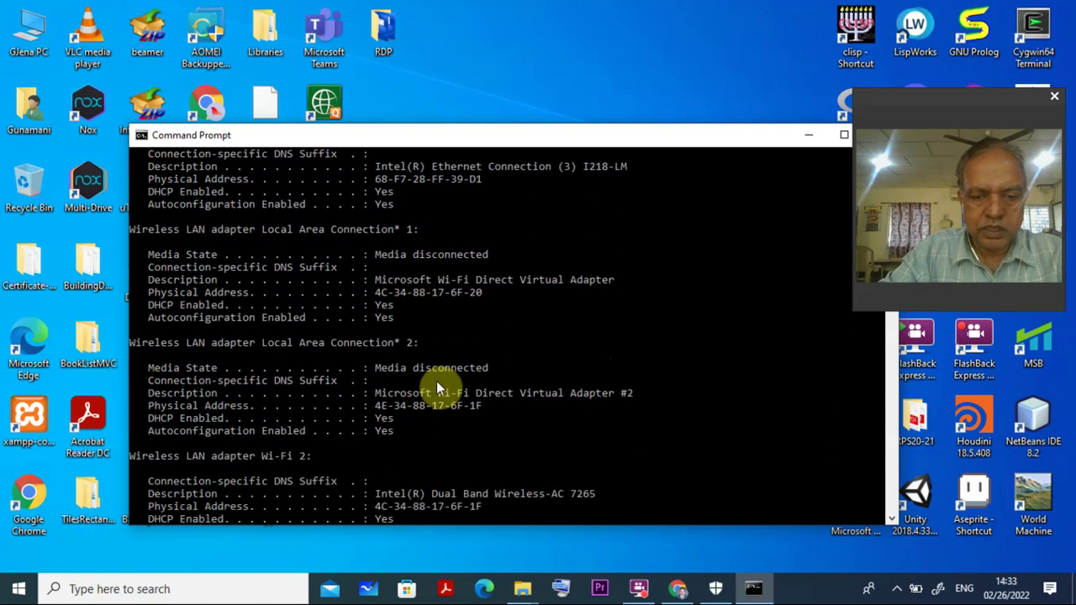
{"action": "scroll", "coordinate": [436, 390], "scroll_direction": "down", "scroll_amount": 4}
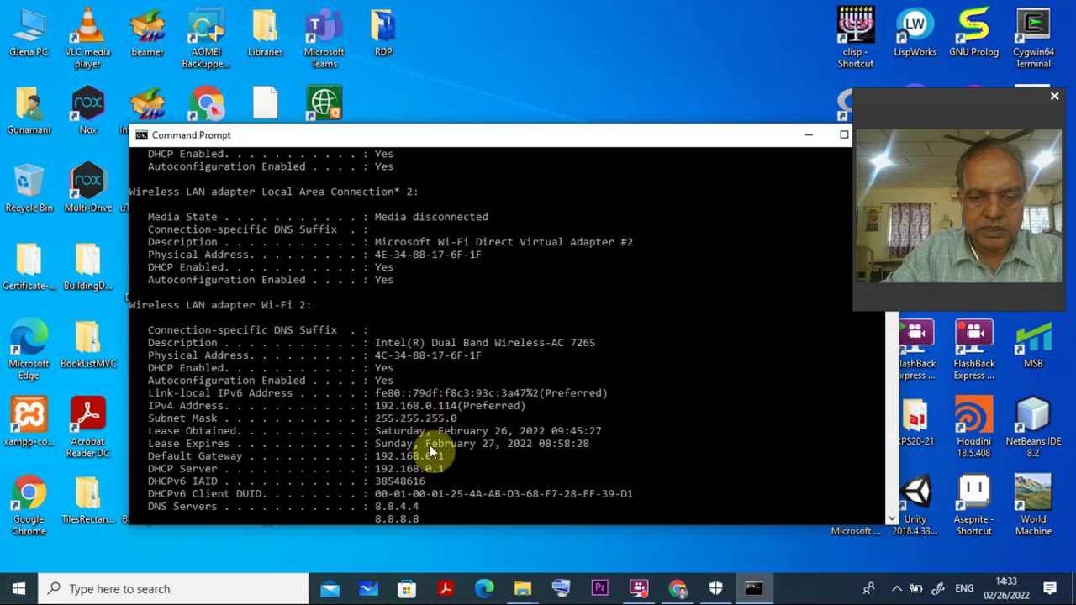
{"action": "scroll", "coordinate": [429, 445], "scroll_direction": "down", "scroll_amount": 3}
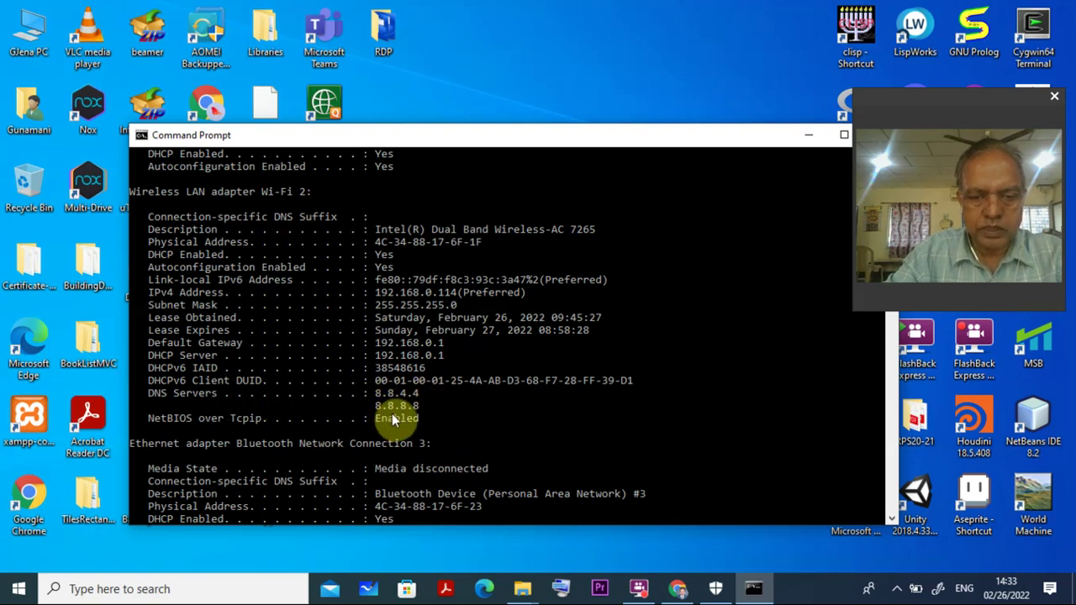
{"action": "scroll", "coordinate": [381, 428], "scroll_direction": "down", "scroll_amount": 4}
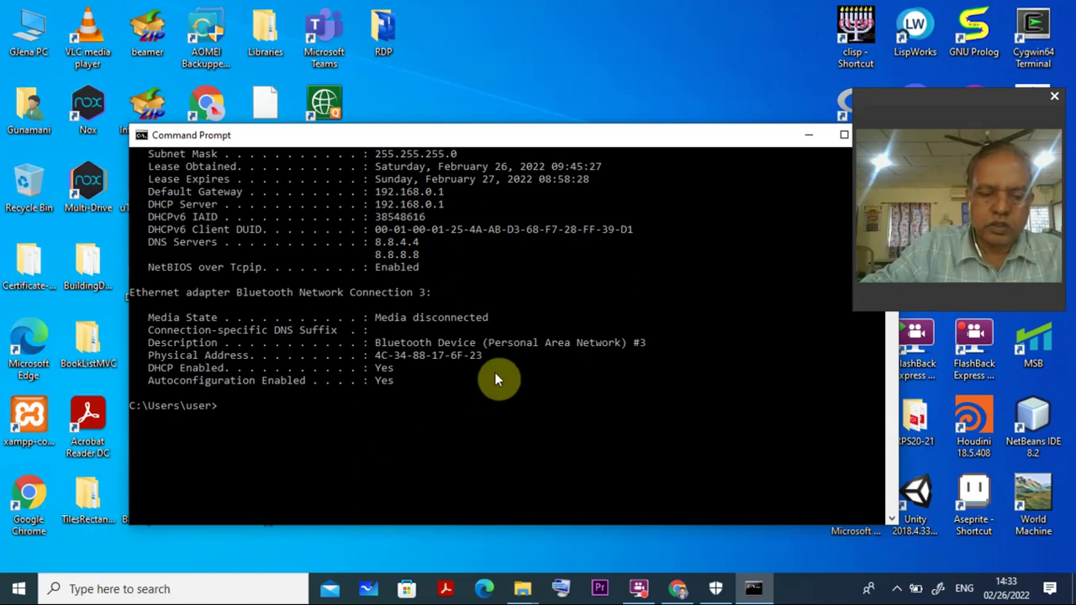
Search Windows for the Remote Desktop settings and open that settings page
{"action": "left_click", "coordinate": [126, 592]}
{"action": "type", "text": "re"}
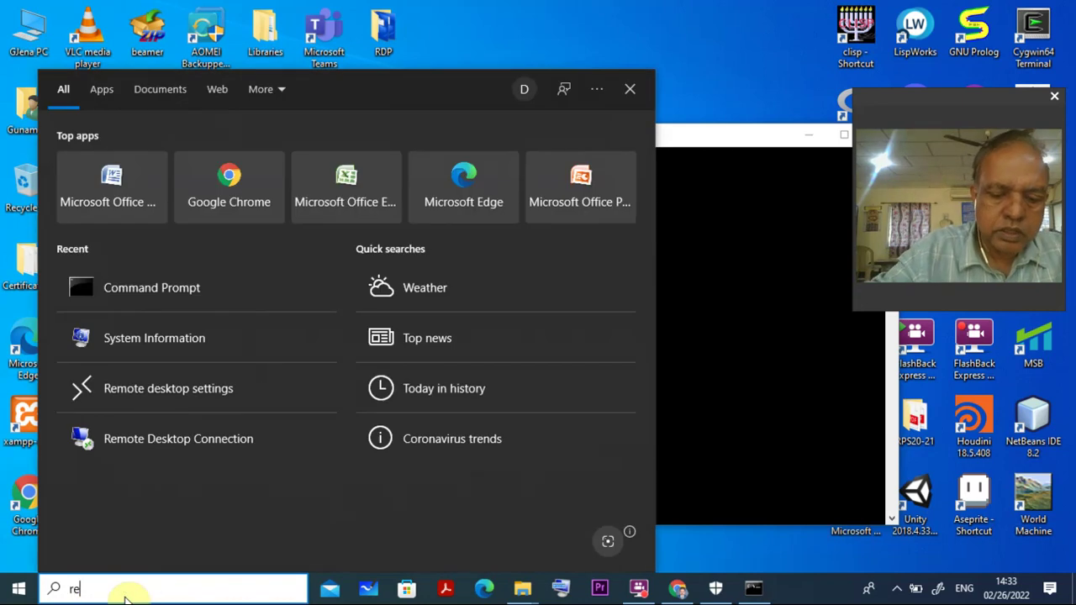
{"action": "type", "text": "mpte"}
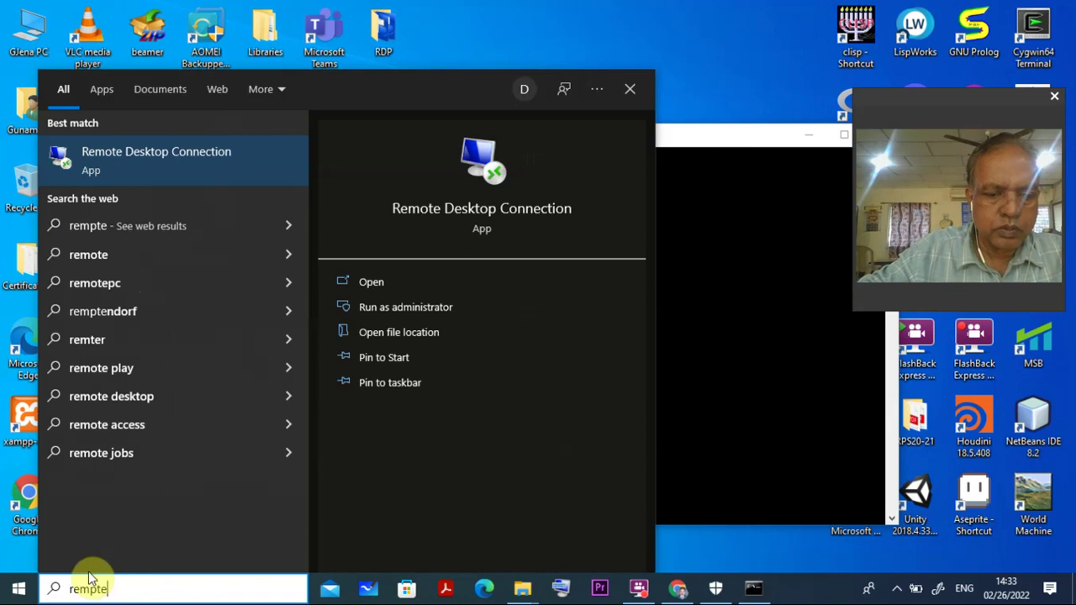
{"action": "type", "text": " des"}
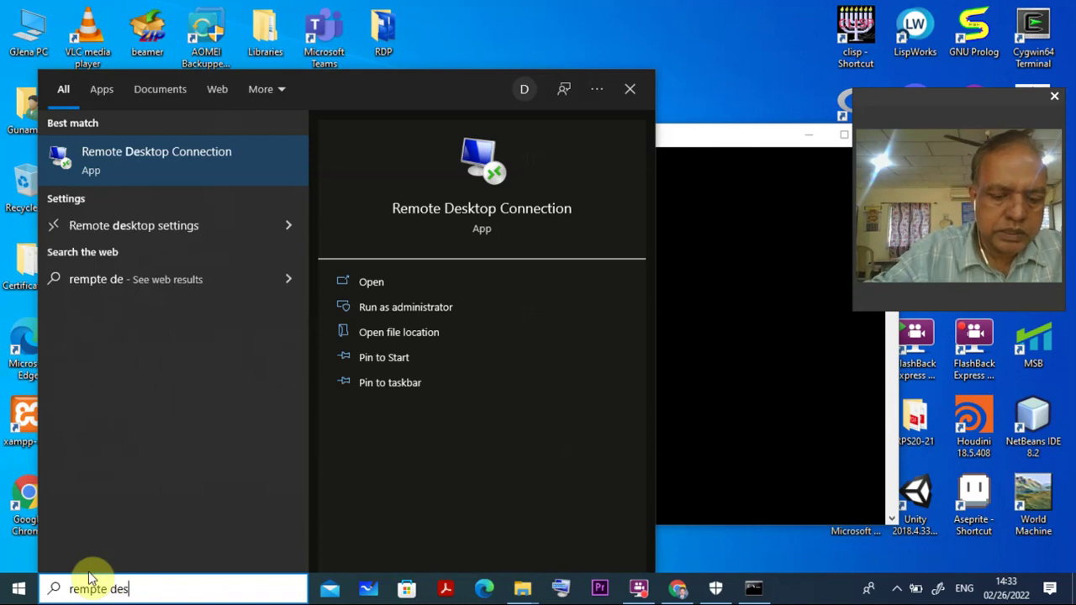
{"action": "type", "text": "ktop "}
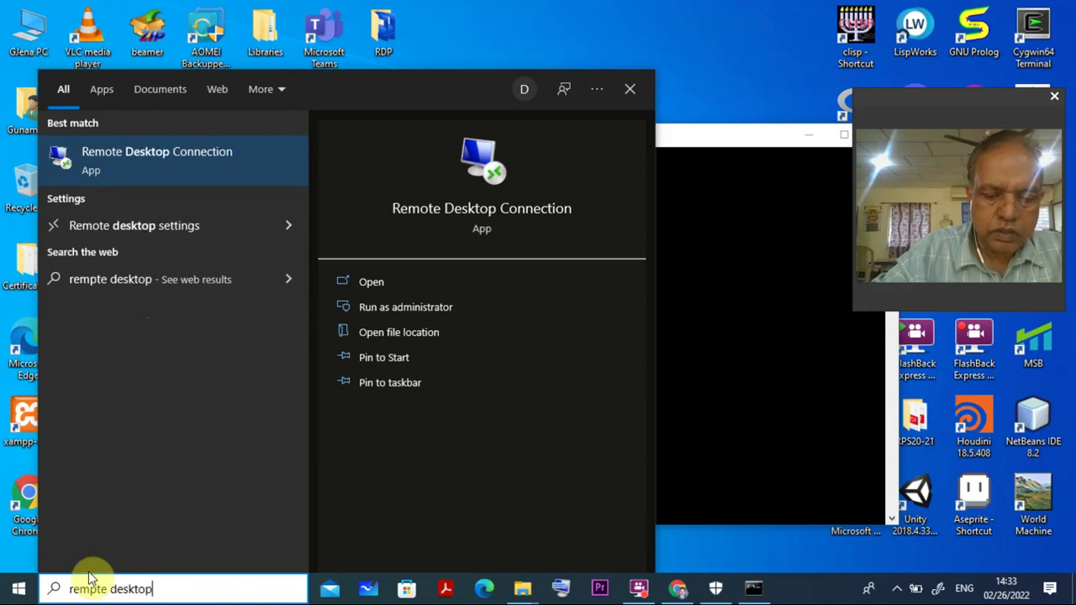
{"action": "type", "text": "s"}
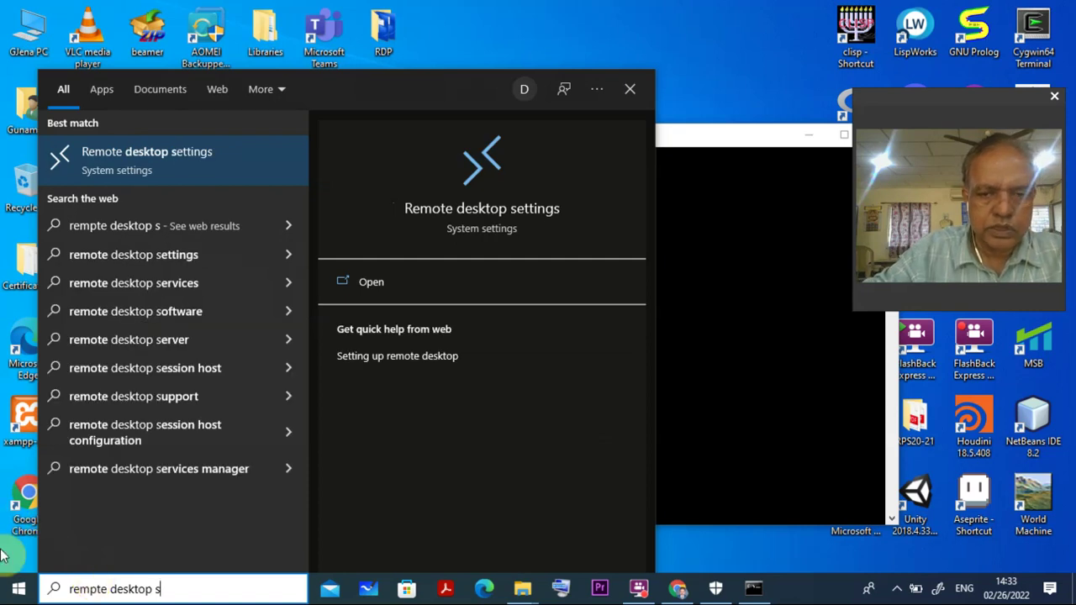
{"action": "left_click", "coordinate": [493, 208]}
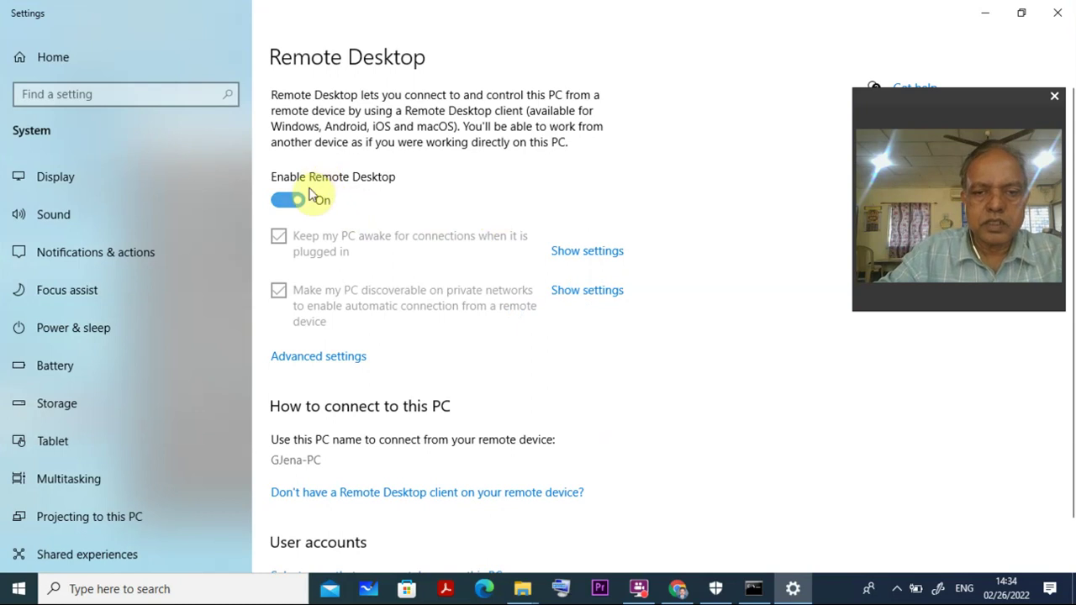
Disable Remote Desktop on this PC and enable it again, confirming both changes
{"action": "left_click", "coordinate": [286, 204]}
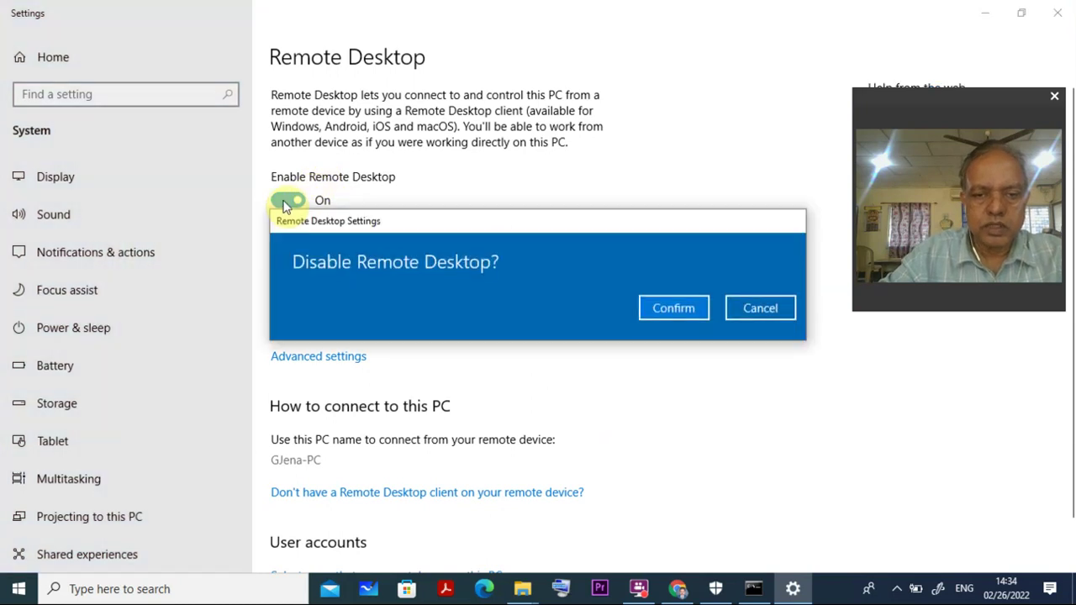
{"action": "left_click", "coordinate": [675, 308]}
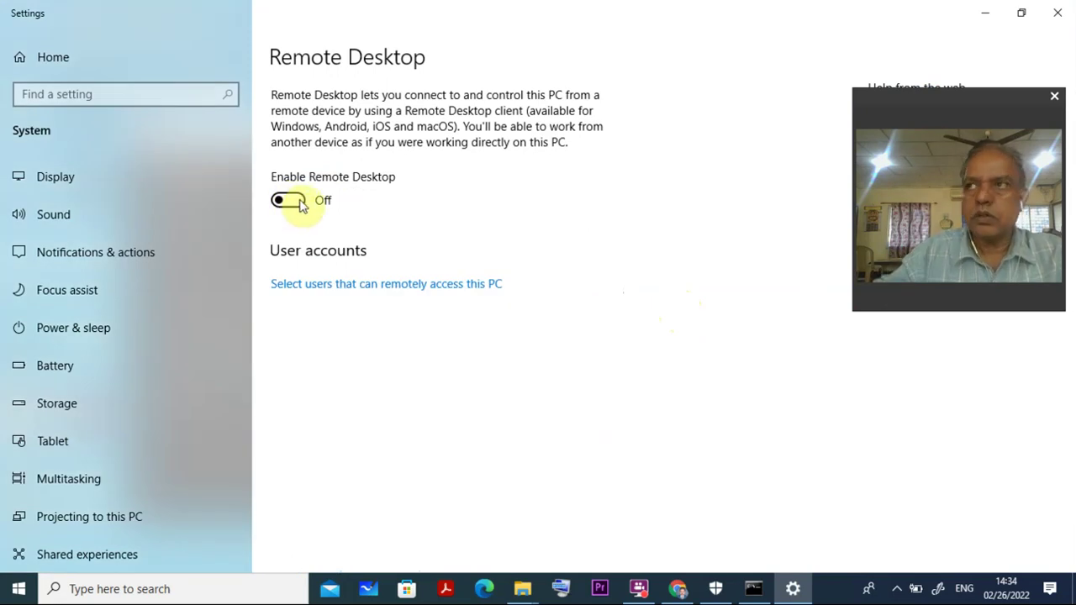
{"action": "left_click", "coordinate": [299, 201]}
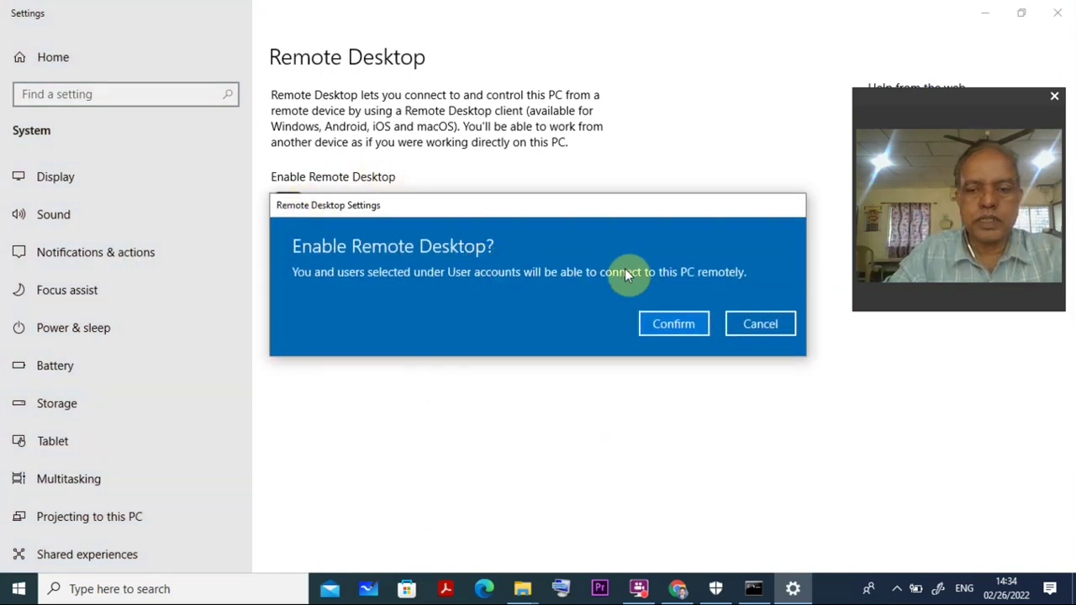
{"action": "left_click", "coordinate": [672, 324]}
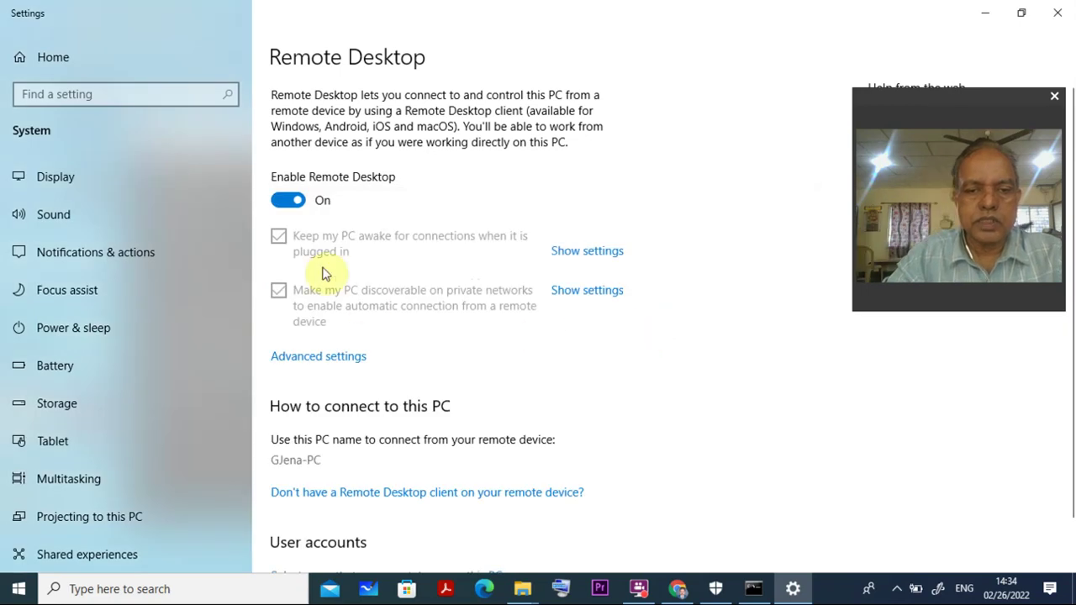
Review the Remote Desktop options, including the advanced Network Level Authentication and port settings, and return to the main Remote Desktop page
{"action": "scroll", "coordinate": [385, 332], "scroll_direction": "down", "scroll_amount": 2}
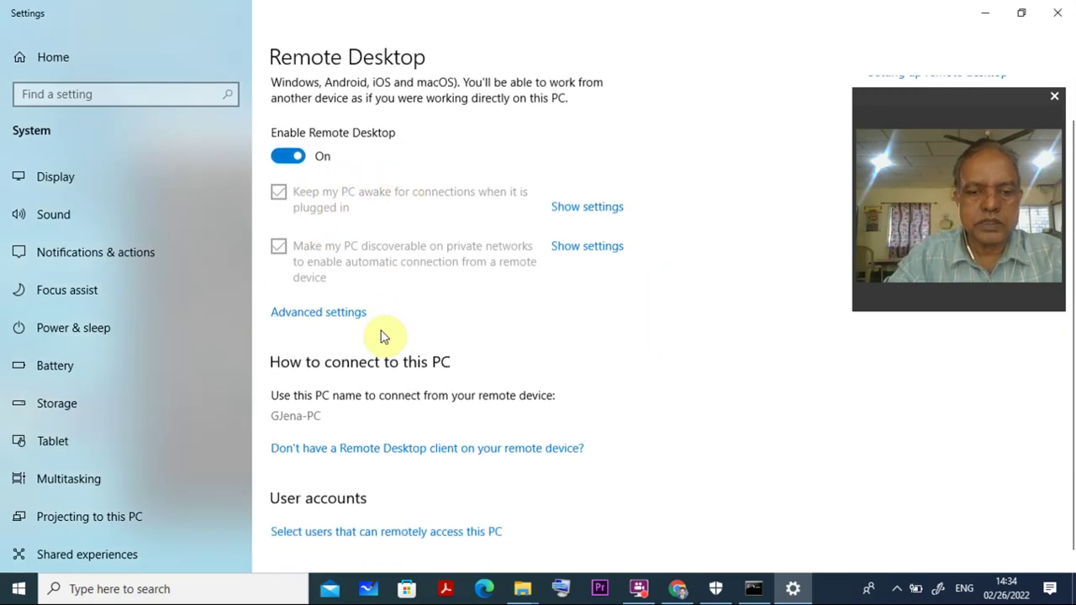
{"action": "scroll", "coordinate": [381, 336], "scroll_direction": "up", "scroll_amount": 1}
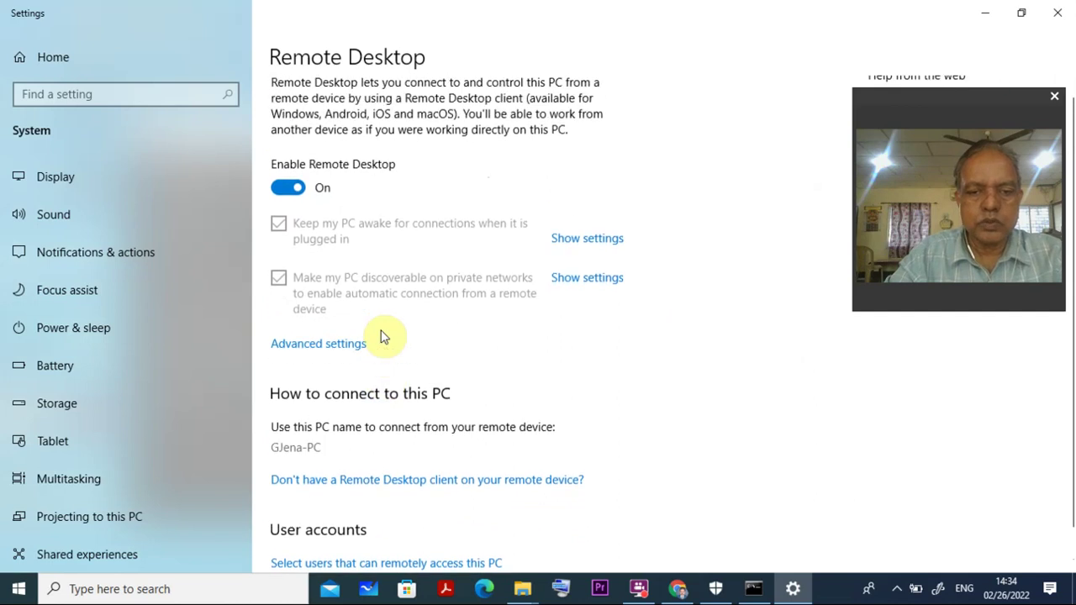
{"action": "left_click", "coordinate": [334, 352]}
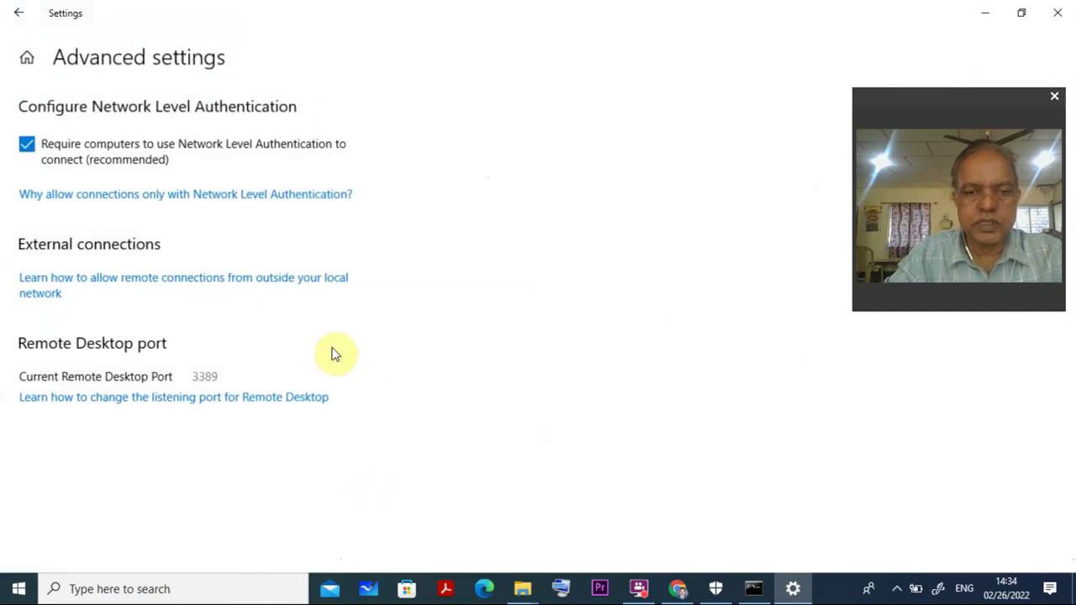
{"action": "left_click", "coordinate": [13, 17]}
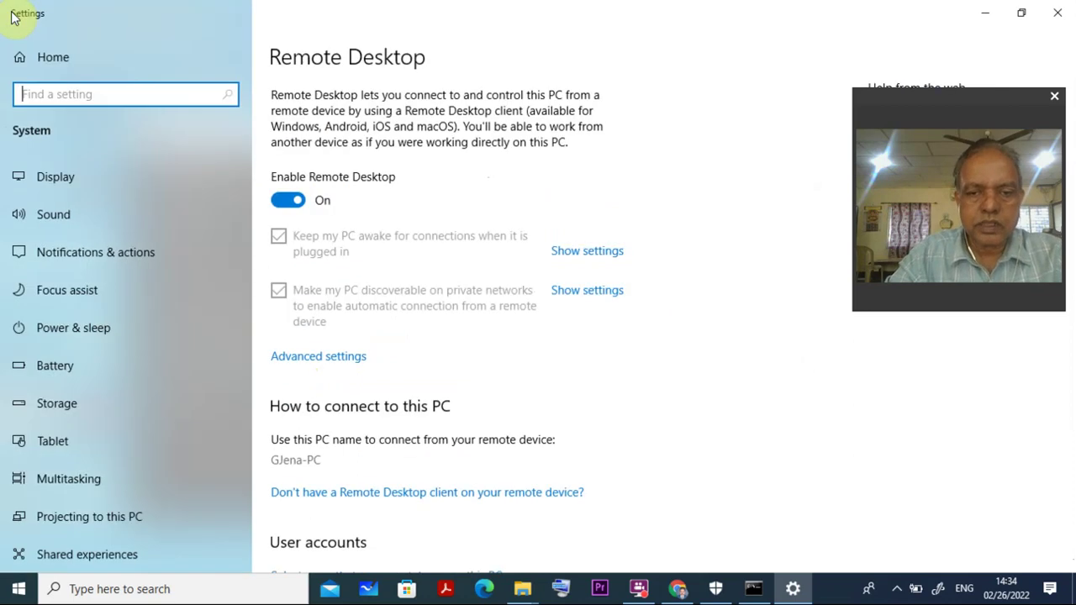
{"action": "scroll", "coordinate": [476, 320], "scroll_direction": "down", "scroll_amount": 1}
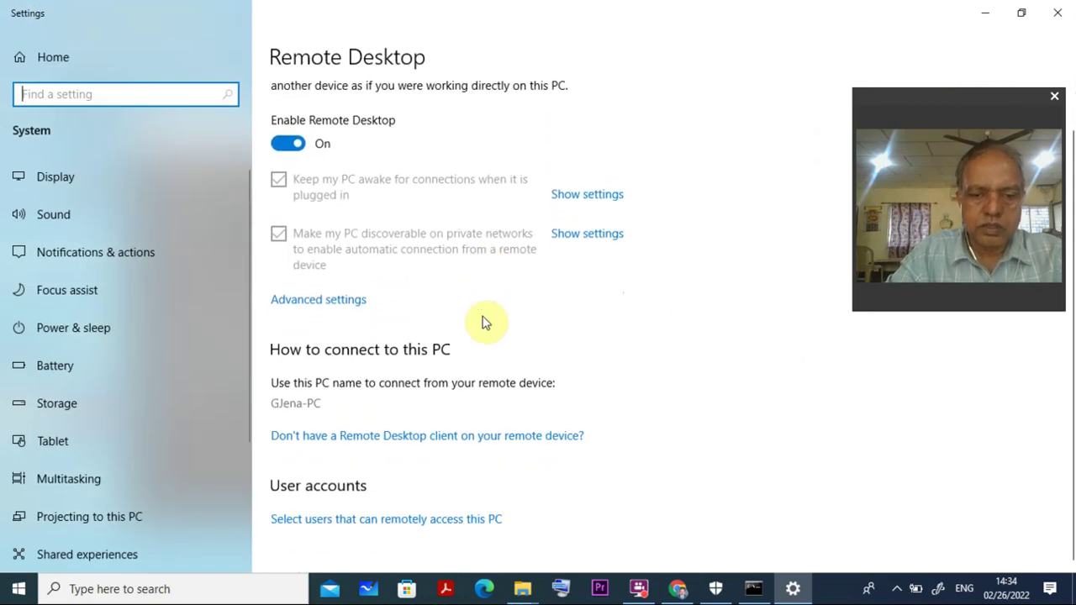
{"action": "scroll", "coordinate": [480, 321], "scroll_direction": "up", "scroll_amount": 1}
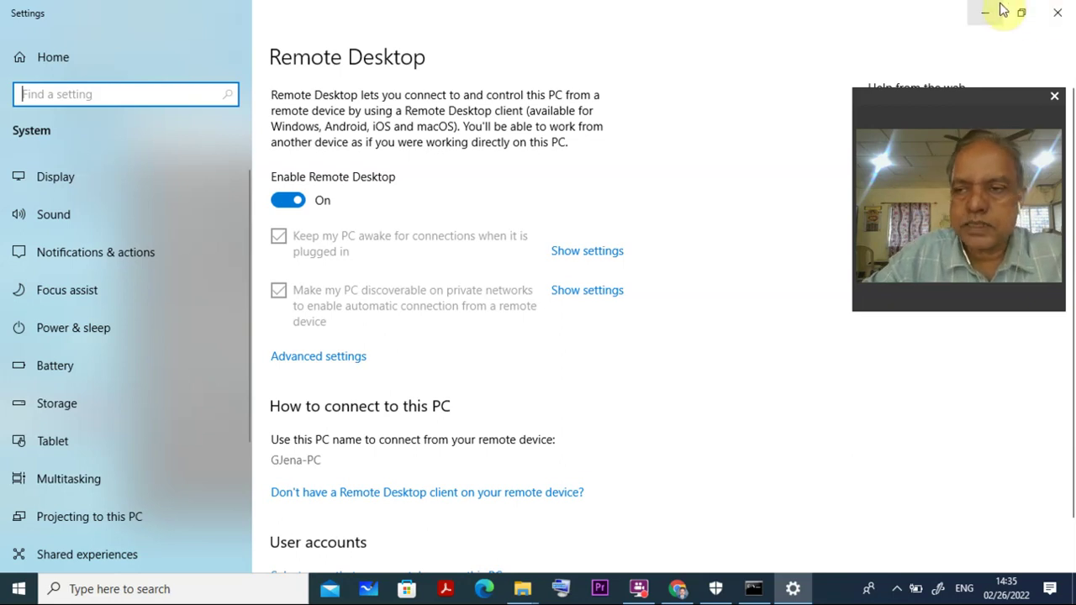
Minimize Settings and Command Prompt, and open the image p1 from the maximized RDP desktop folder in Photos
{"action": "left_click", "coordinate": [990, 15]}
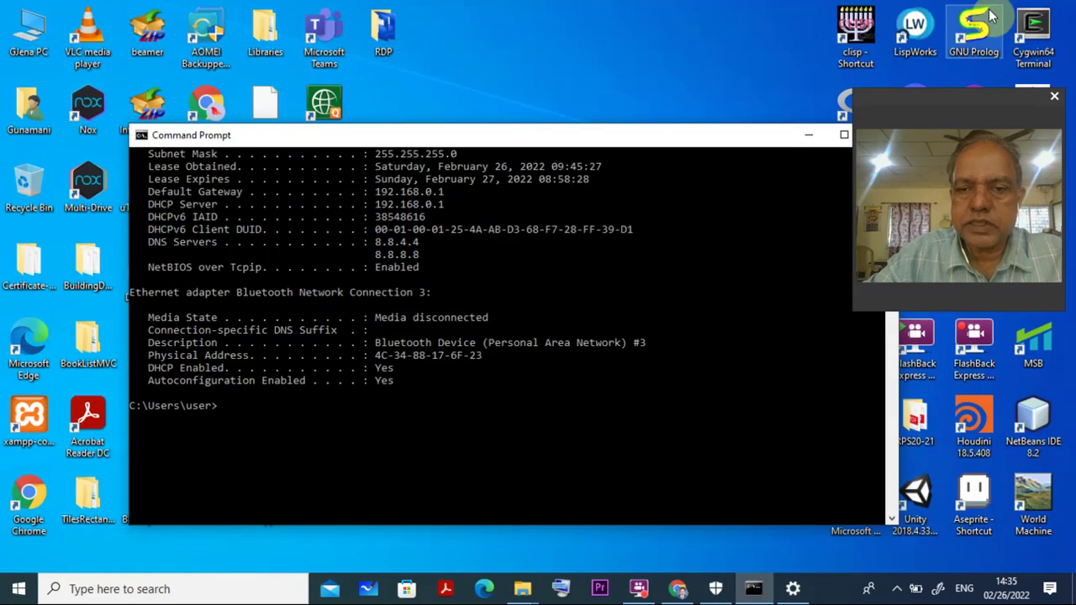
{"action": "left_click", "coordinate": [805, 132]}
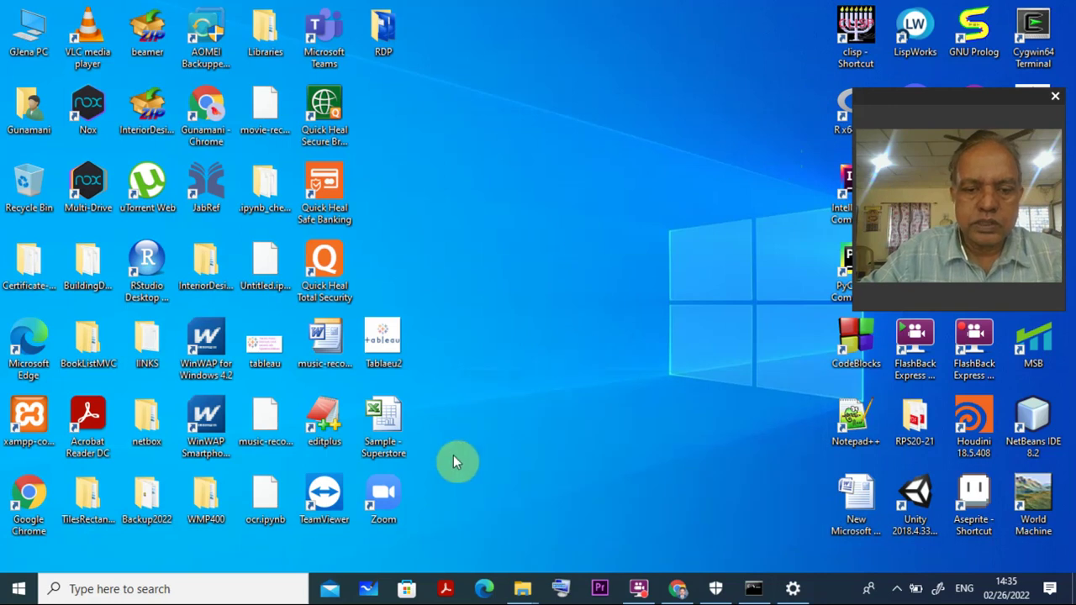
{"action": "double_click", "coordinate": [387, 40]}
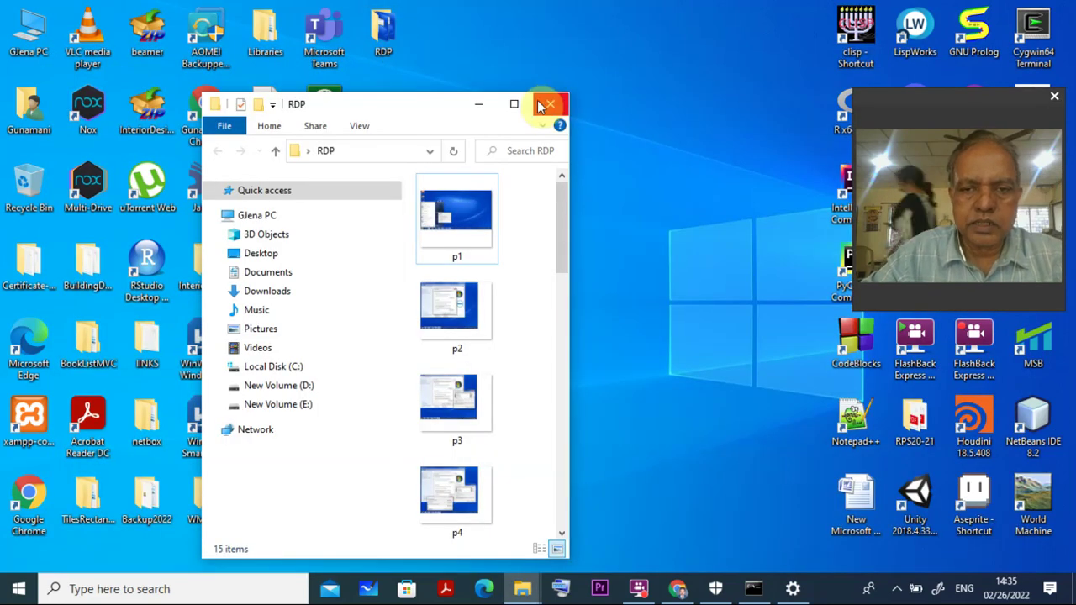
{"action": "left_click", "coordinate": [516, 106]}
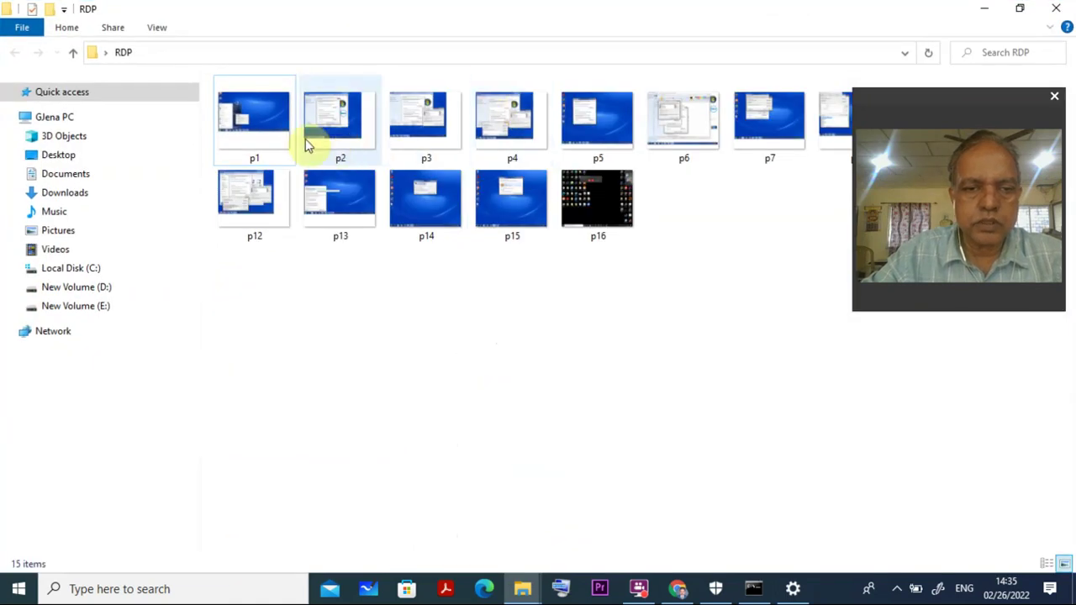
{"action": "double_click", "coordinate": [247, 125]}
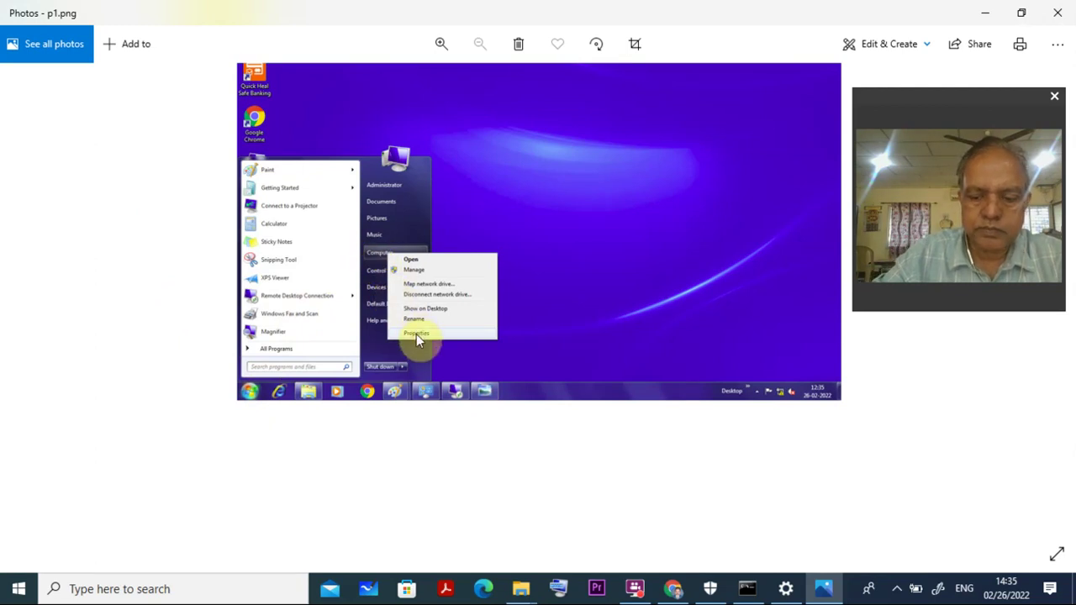
View the screenshots p2 to p6 covering the Windows 7 remote settings, Remote Desktop Users and Select Users dialogs
{"action": "key", "text": "Right"}
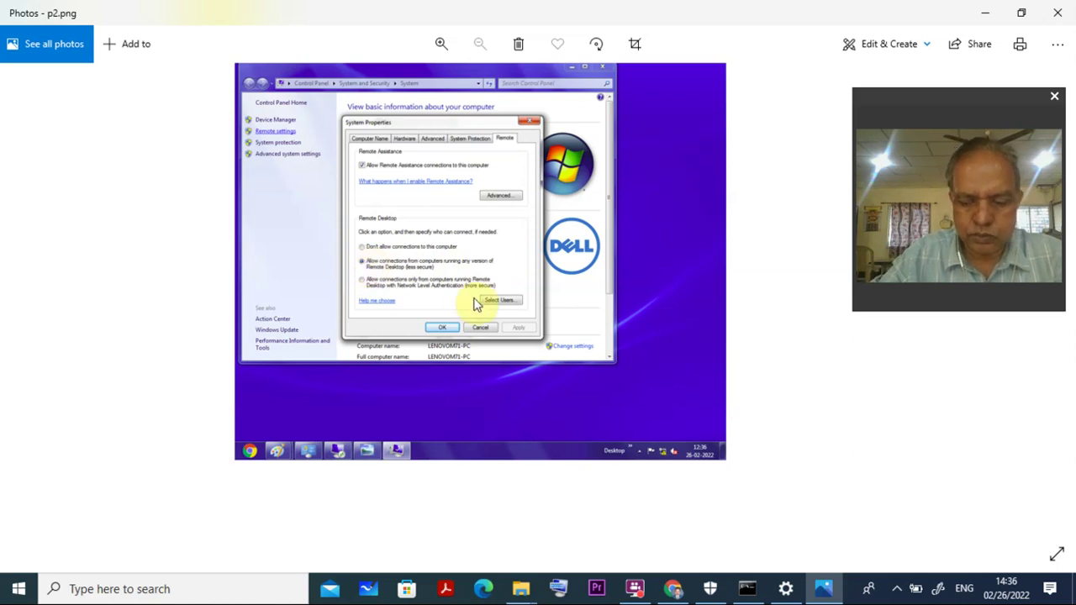
{"action": "key", "text": "Right"}
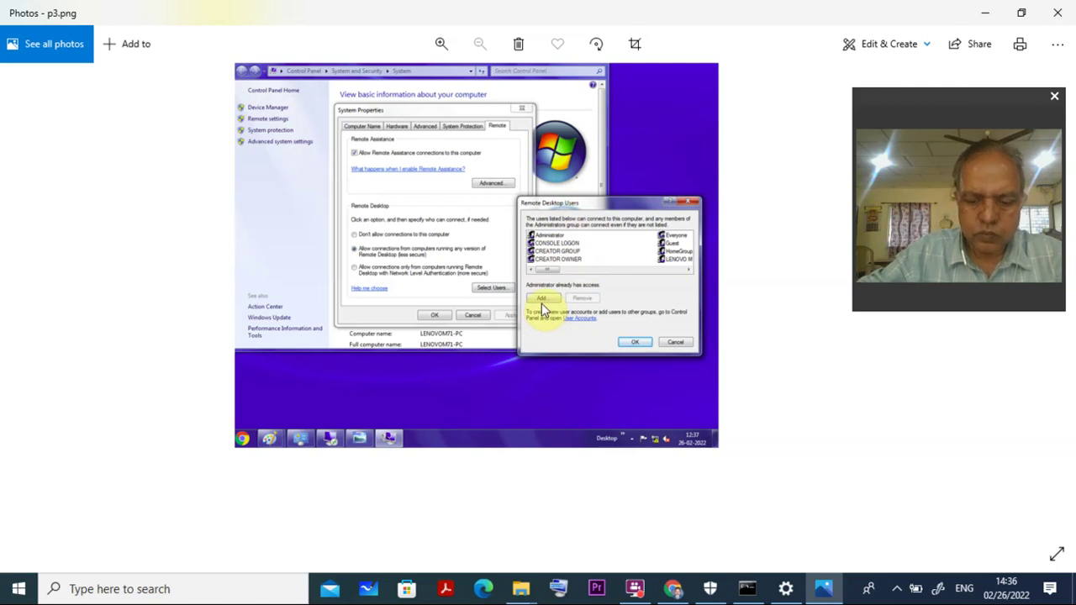
{"action": "key", "text": "Right"}
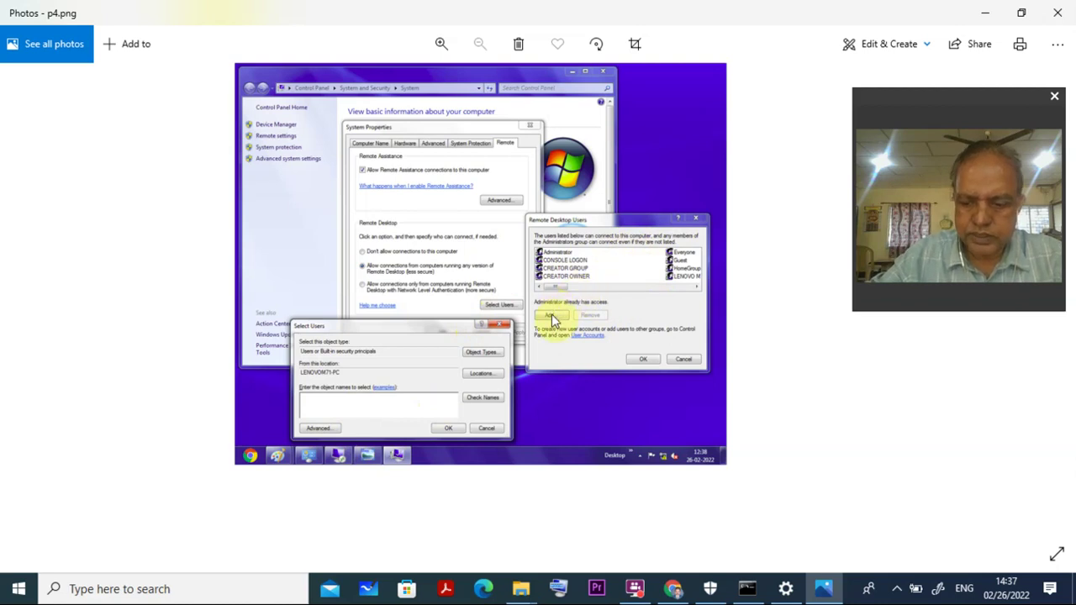
{"action": "key", "text": "Right"}
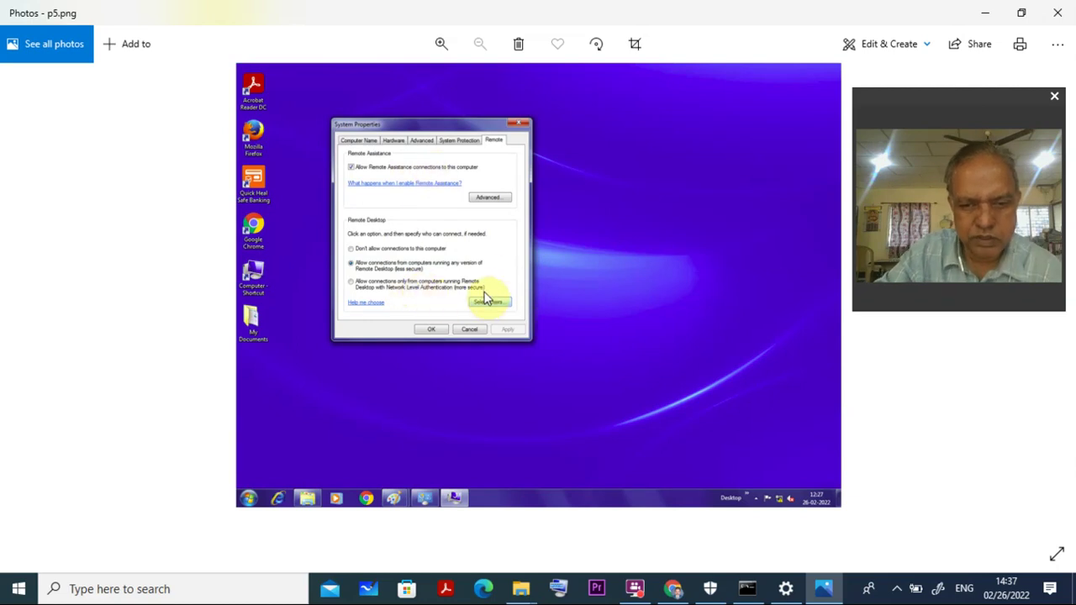
{"action": "key", "text": "Right"}
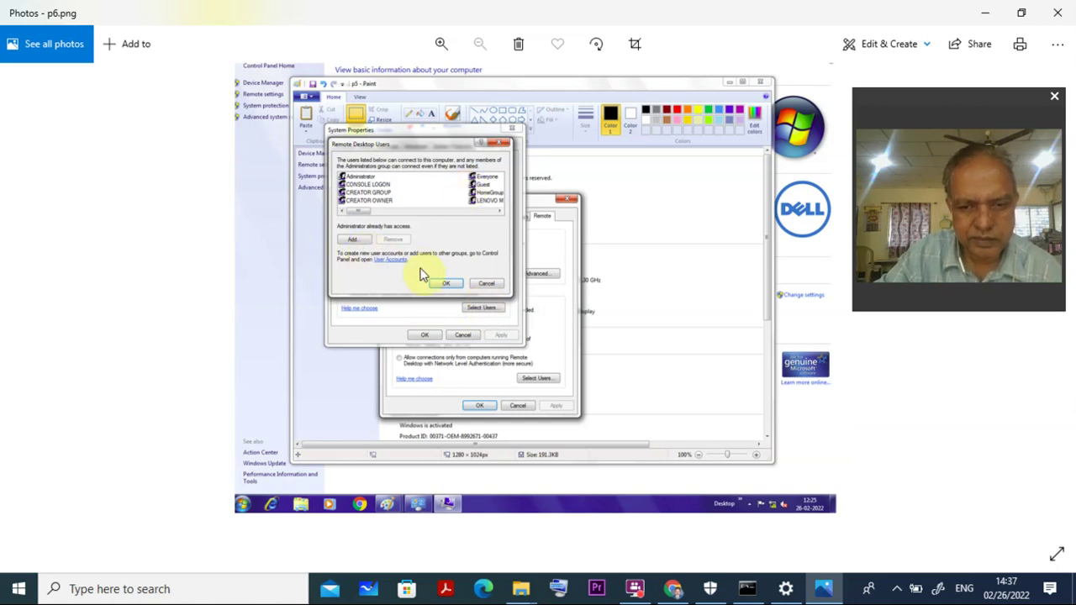
View the screenshots p7 to p12 showing how user accounts are found, selected and added for Remote Desktop access
{"action": "key", "text": "Right"}
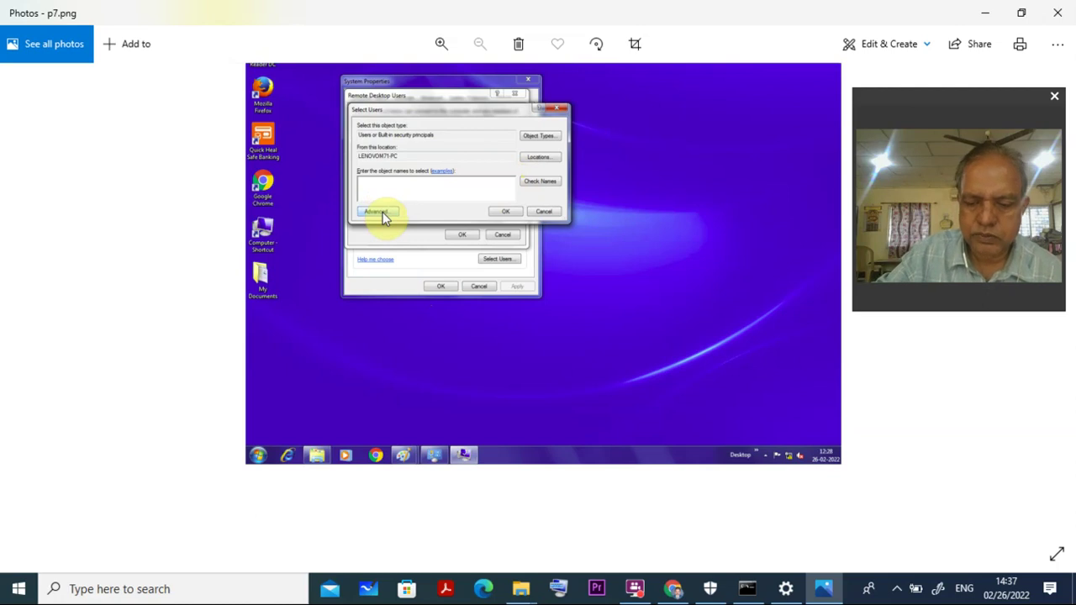
{"action": "key", "text": "Right"}
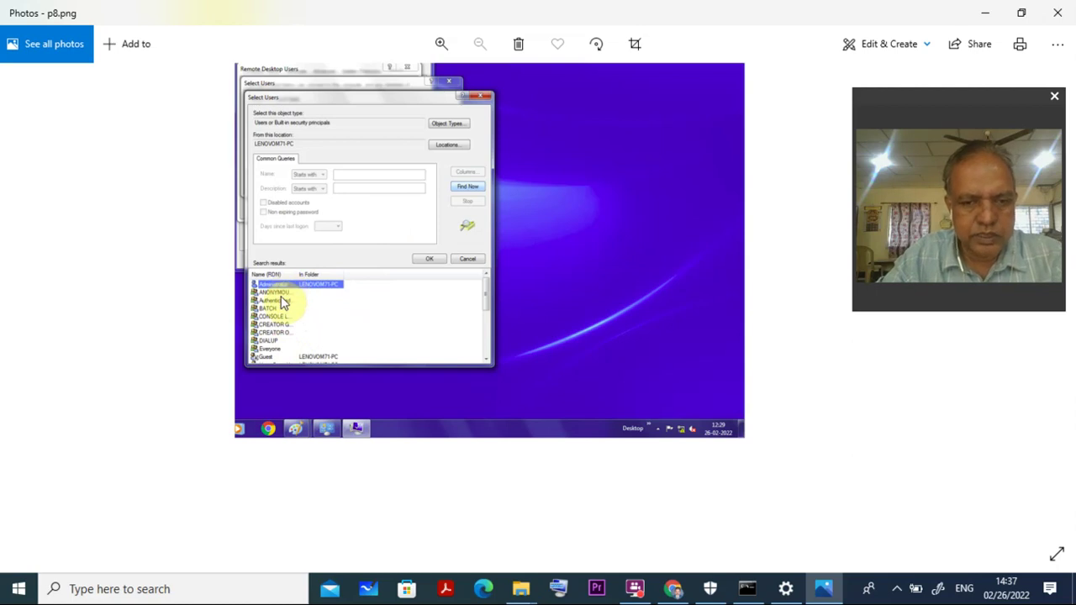
{"action": "key", "text": "Right"}
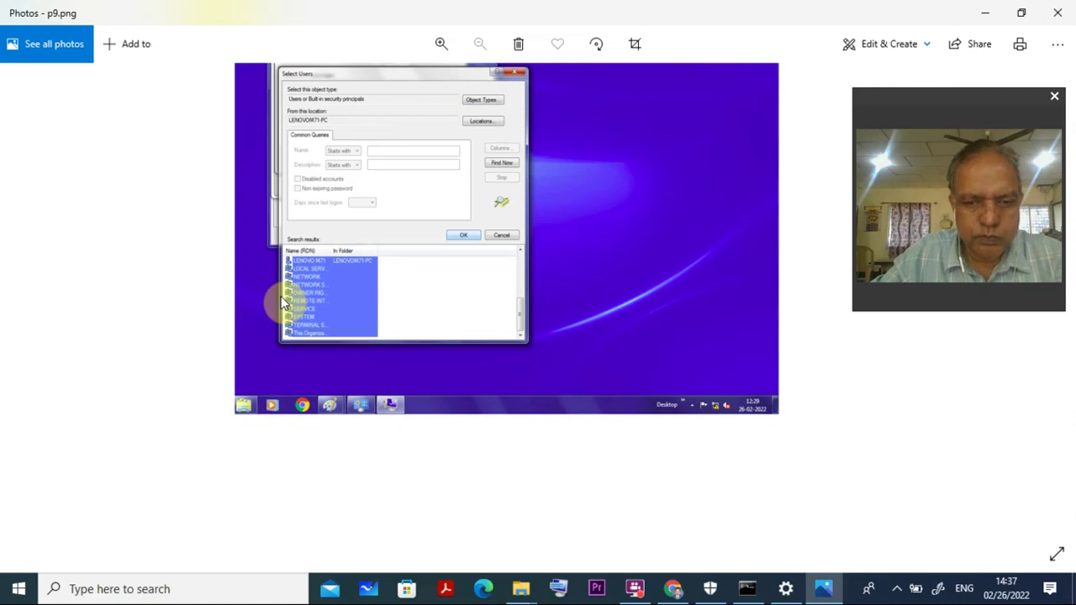
{"action": "key", "text": "Right"}
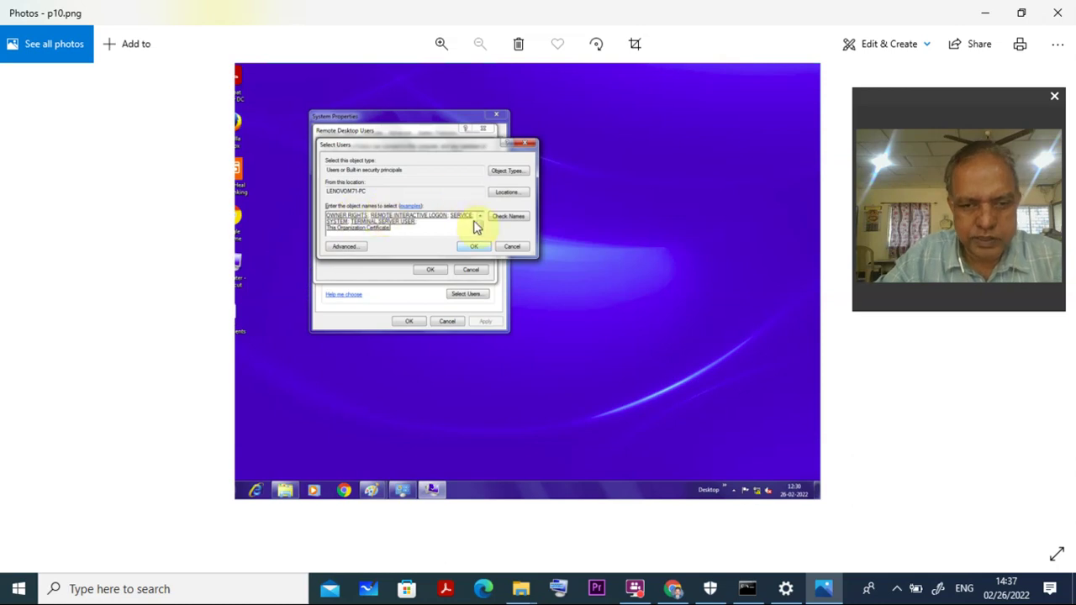
{"action": "key", "text": "Right"}
{"action": "key", "text": "Right"}
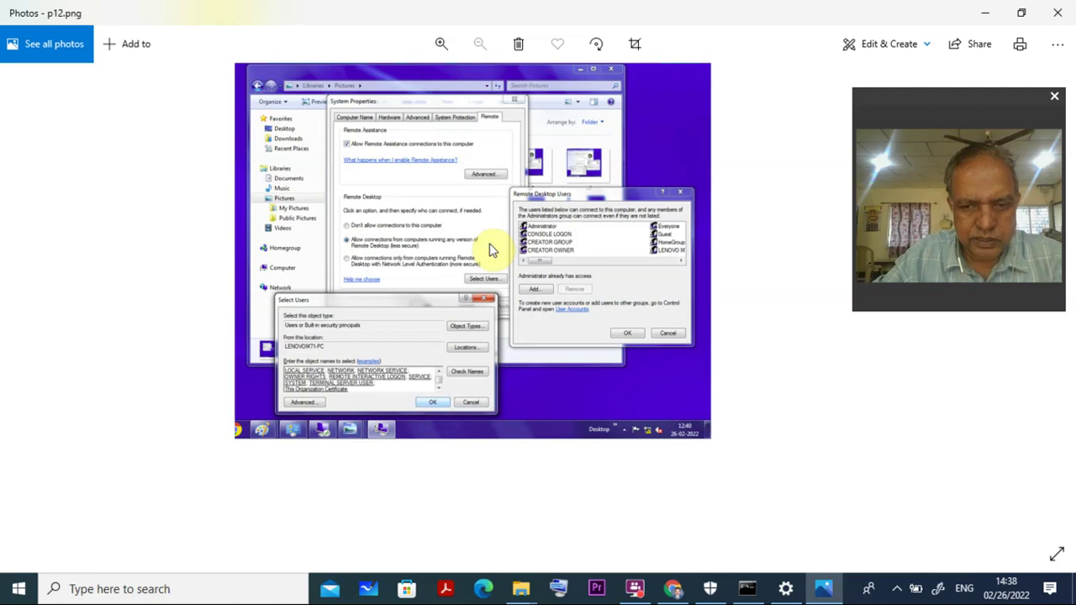
View screenshot p13 on finding Remote Desktop Connection, and briefly show the Windows search on this PC before closing it
{"action": "key", "text": "Right"}
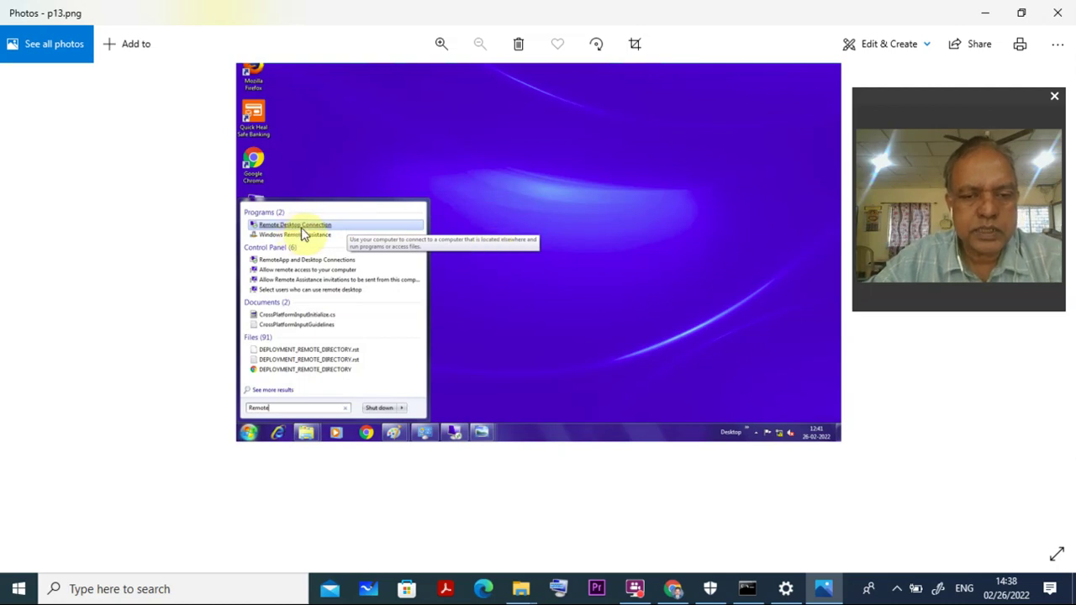
{"action": "left_click", "coordinate": [57, 589]}
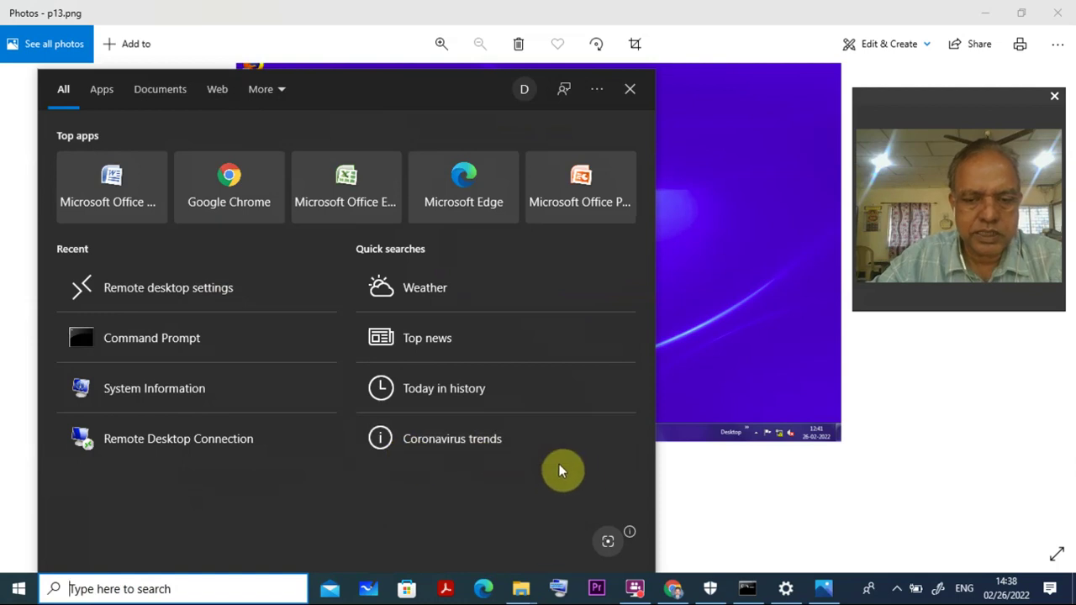
{"action": "left_click", "coordinate": [702, 499]}
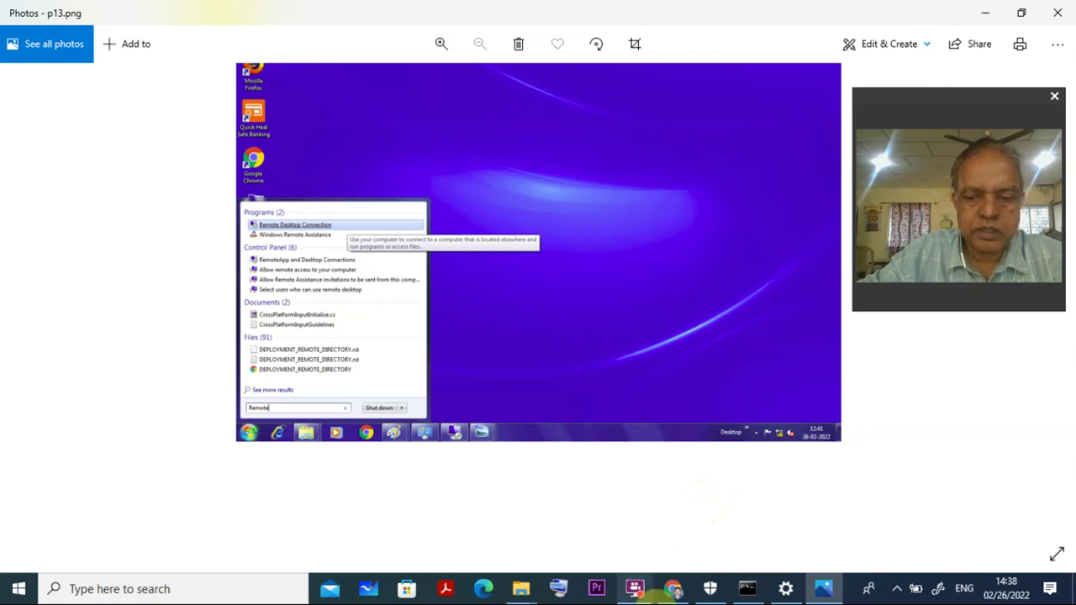
{"action": "mouse_move", "coordinate": [649, 598]}
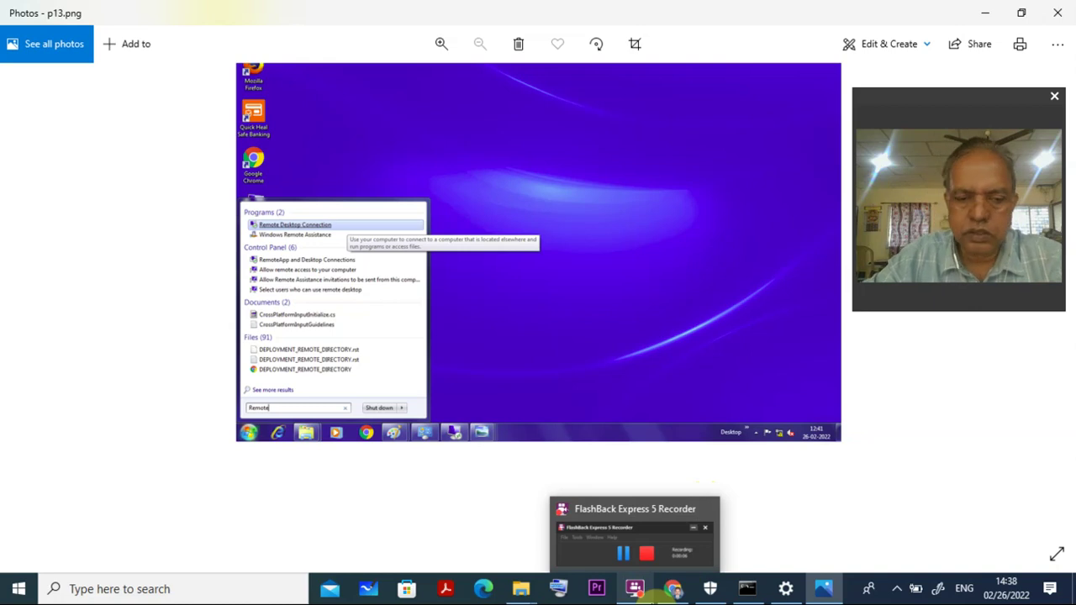
{"action": "mouse_move", "coordinate": [685, 597]}
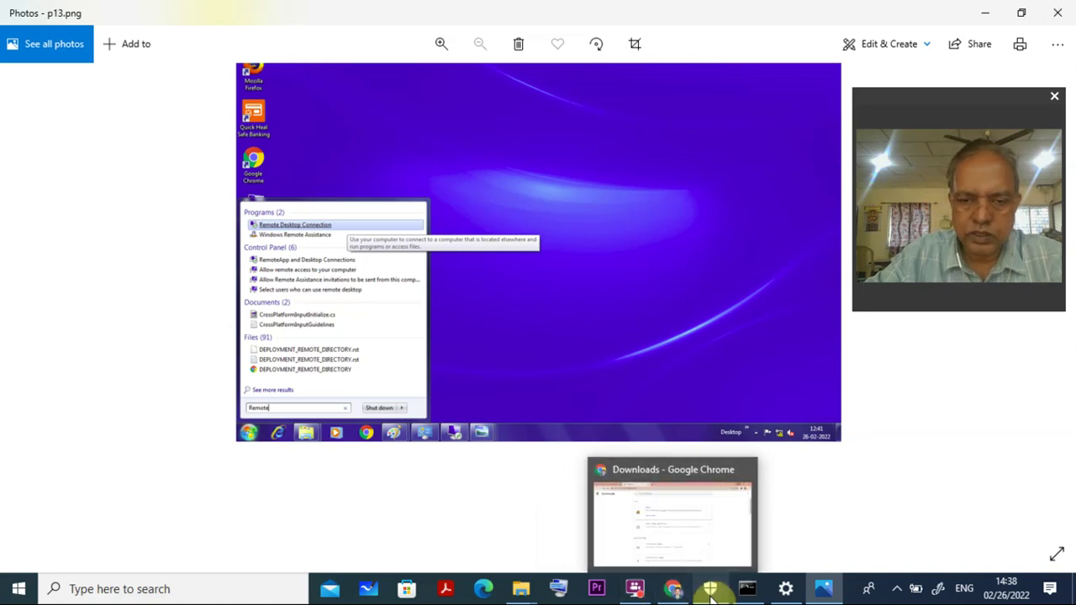
View the screenshots p14 to p16 covering the computer address, the credentials prompt and the connected remote desktop
{"action": "key", "text": "Right"}
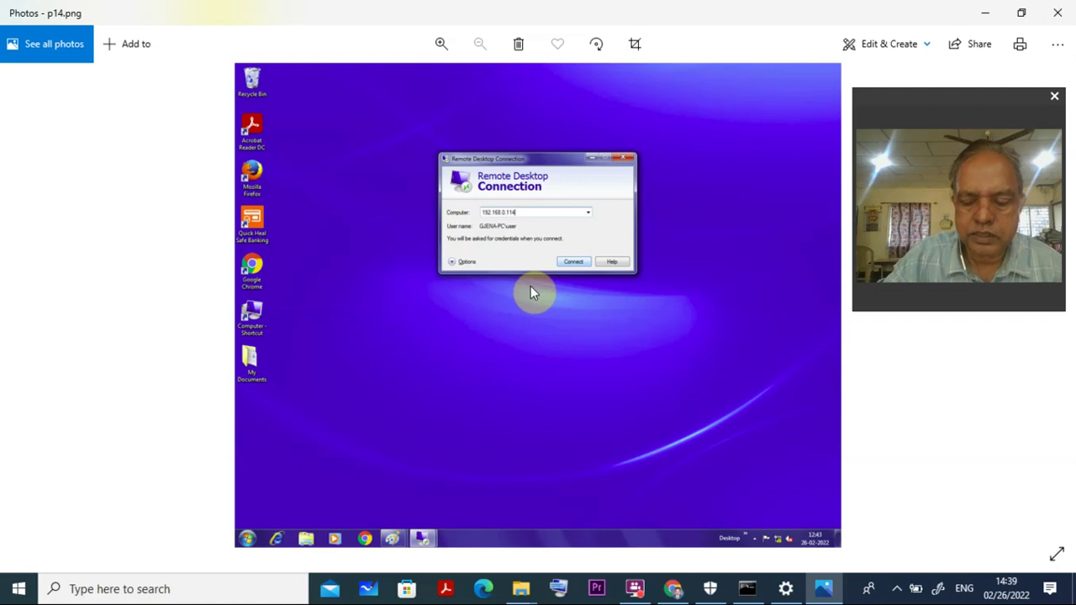
{"action": "key", "text": "Right"}
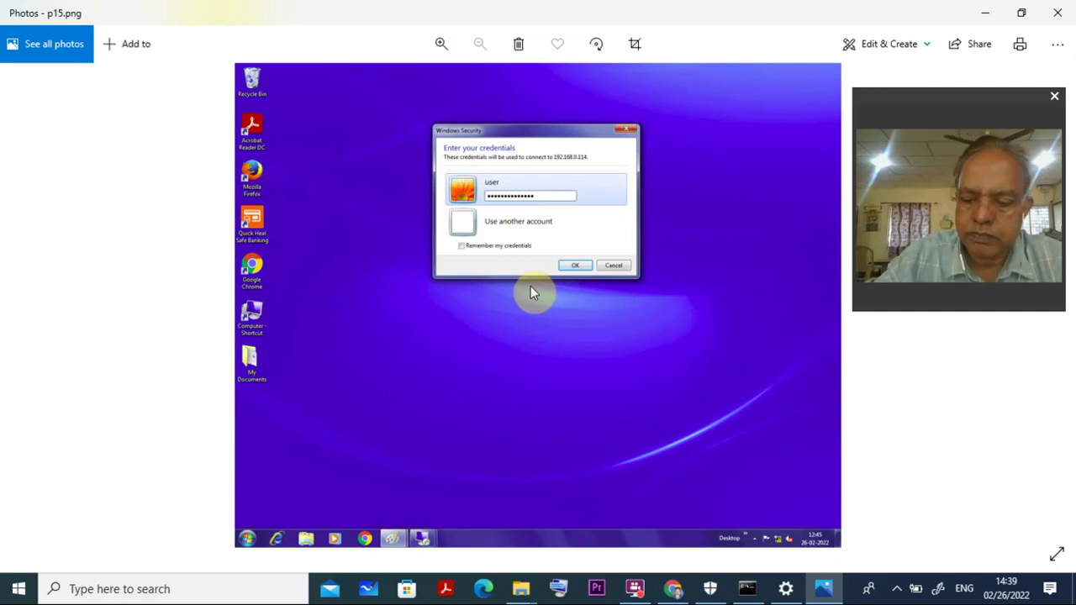
{"action": "key", "text": "Right"}
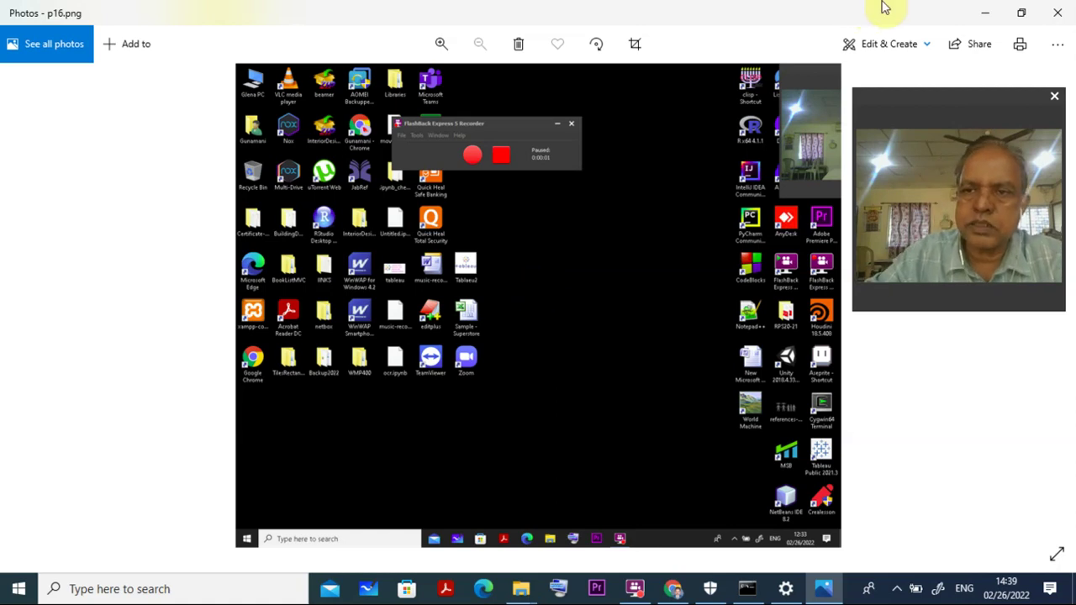
Minimize Photos and the RDP folder window, then briefly restore Photos and minimize it again to leave the desktop clear
{"action": "left_click", "coordinate": [986, 15]}
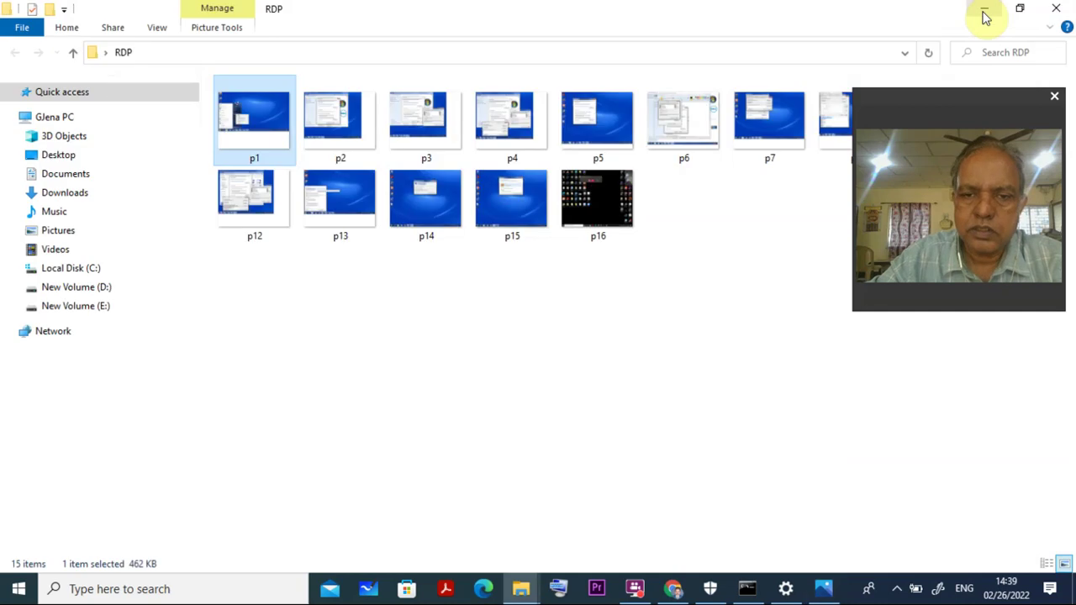
{"action": "left_click", "coordinate": [984, 13]}
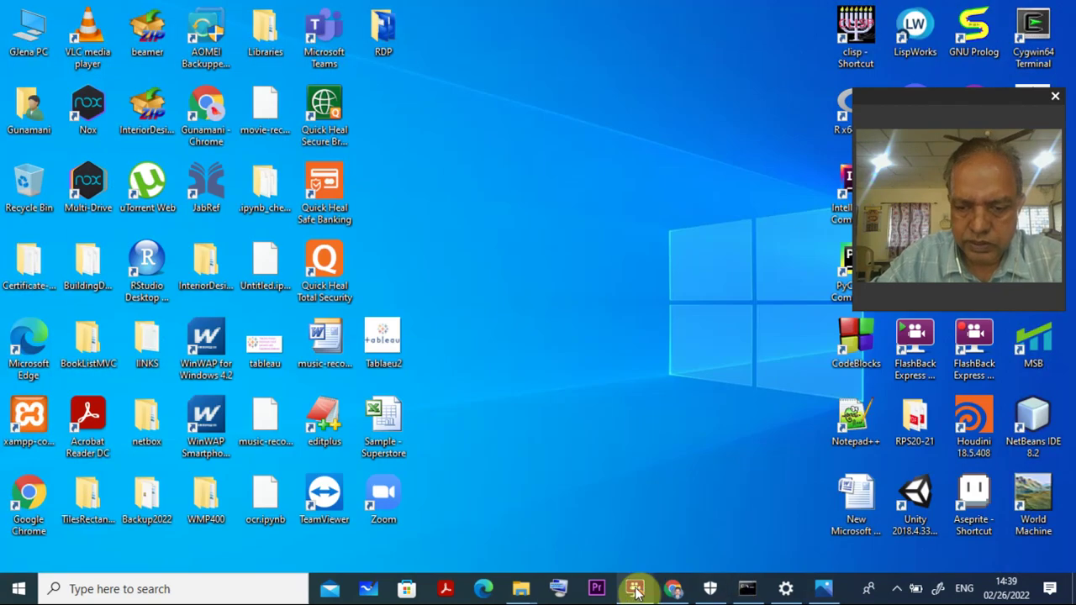
{"action": "mouse_move", "coordinate": [636, 591]}
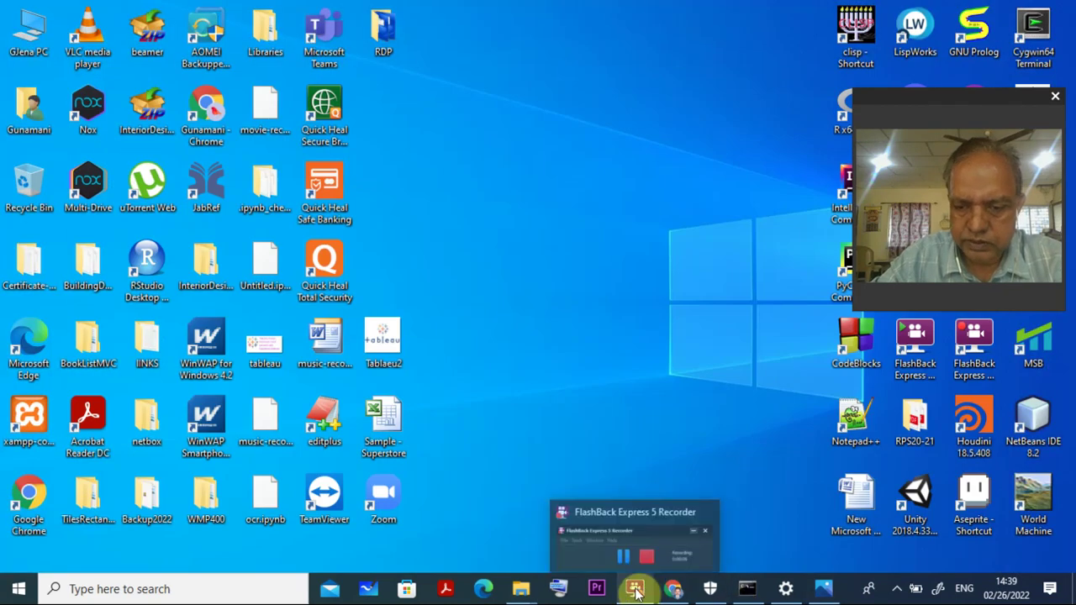
{"action": "left_click", "coordinate": [822, 591]}
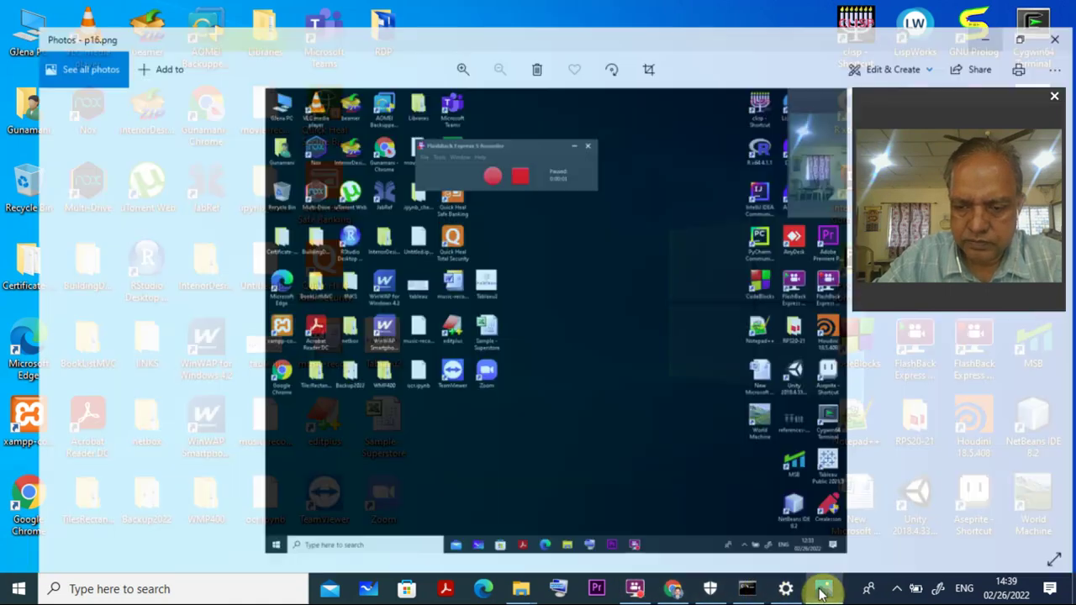
{"action": "left_click", "coordinate": [822, 591]}
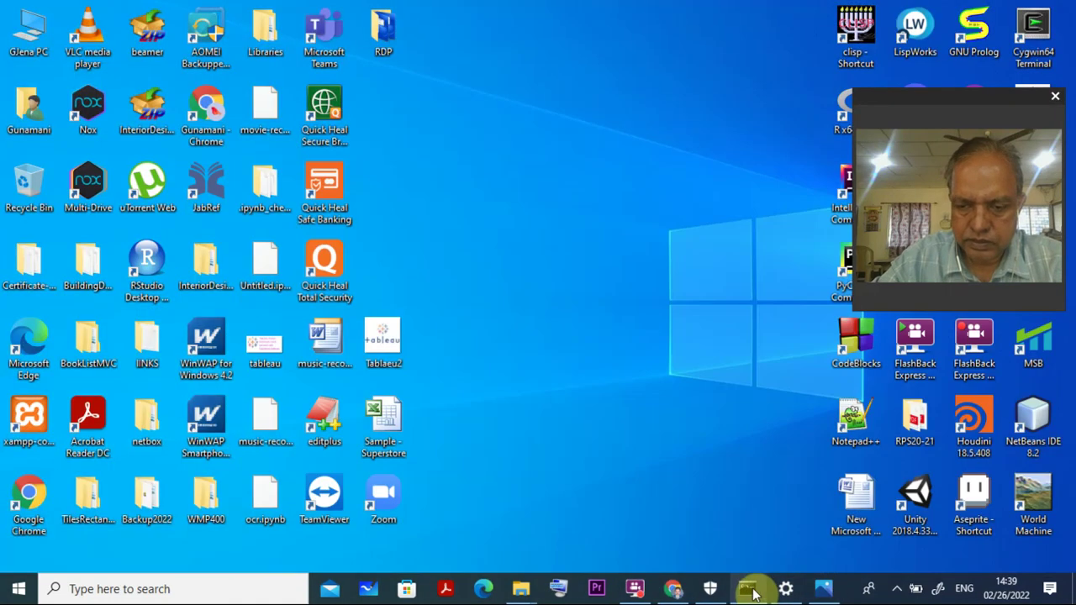
Bring up the File Explorer window for the RDP folder under Downloads, check its contents and minimize it
{"action": "mouse_move", "coordinate": [755, 594]}
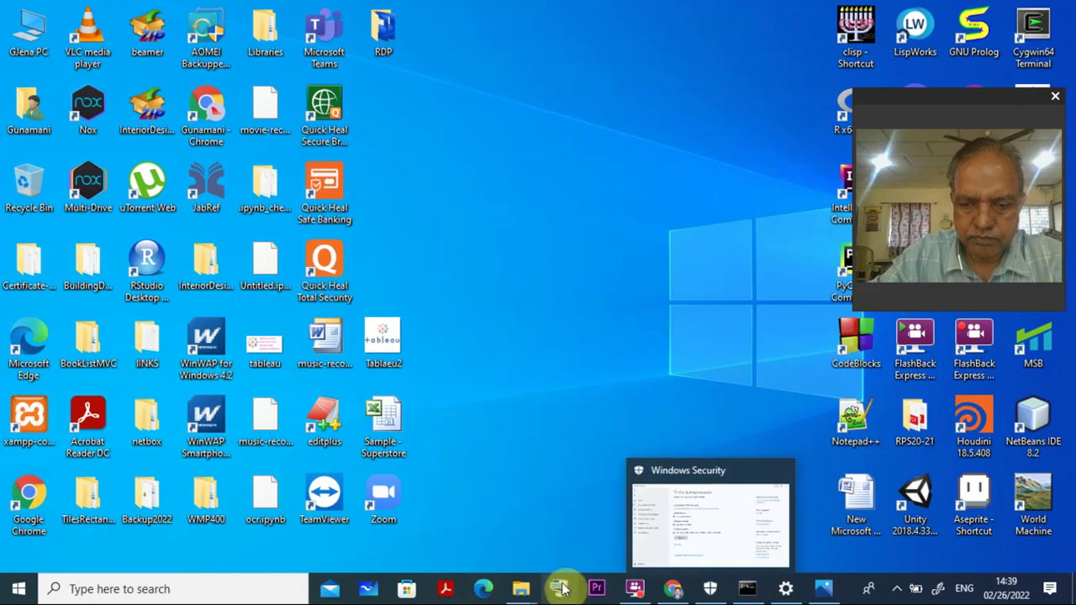
{"action": "mouse_move", "coordinate": [531, 591]}
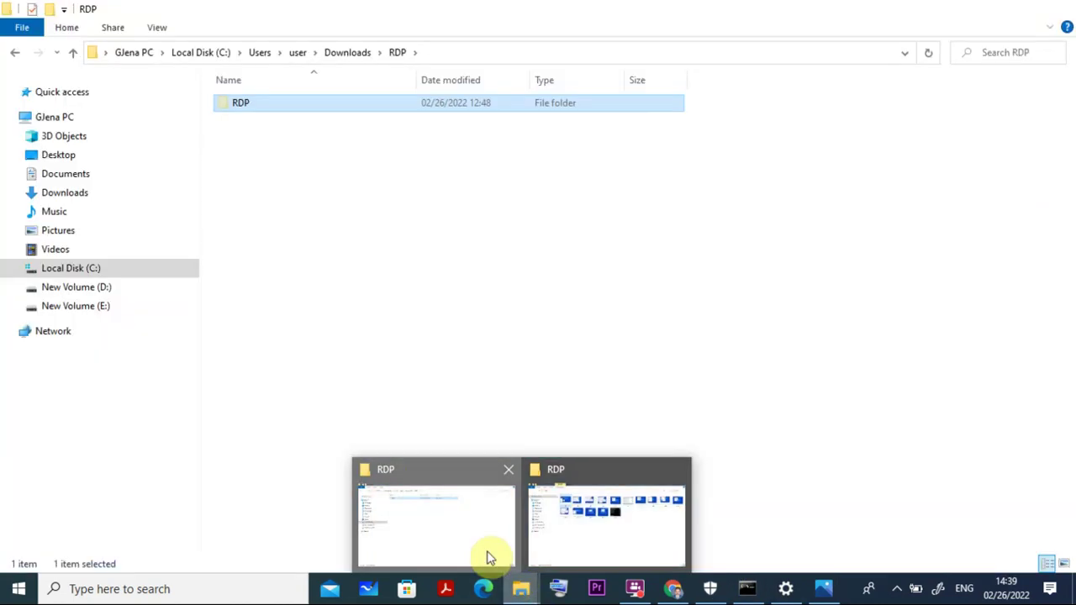
{"action": "left_click", "coordinate": [488, 555]}
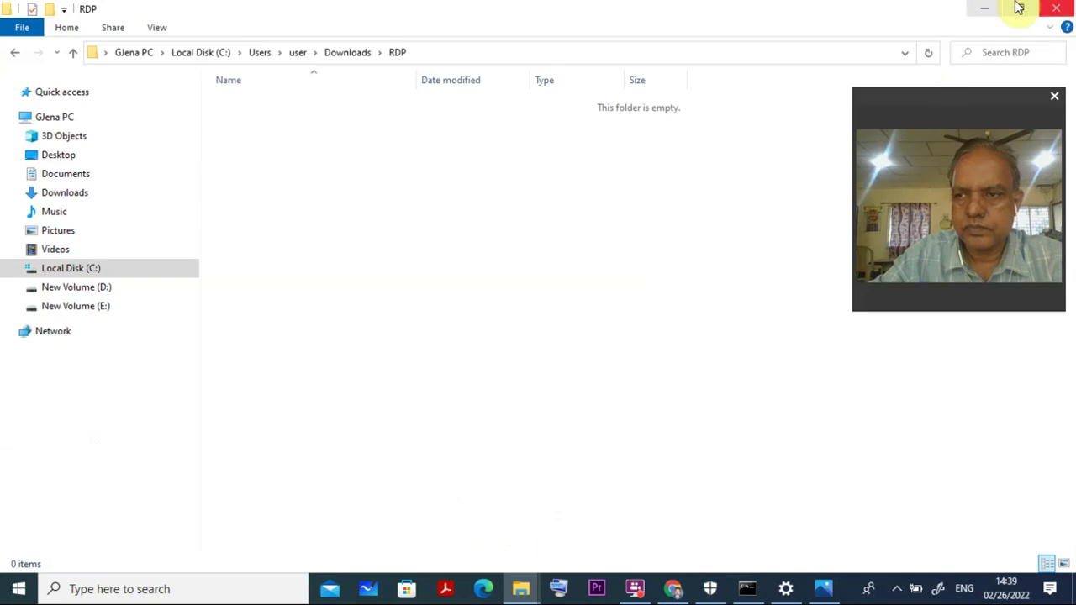
{"action": "left_click", "coordinate": [979, 10]}
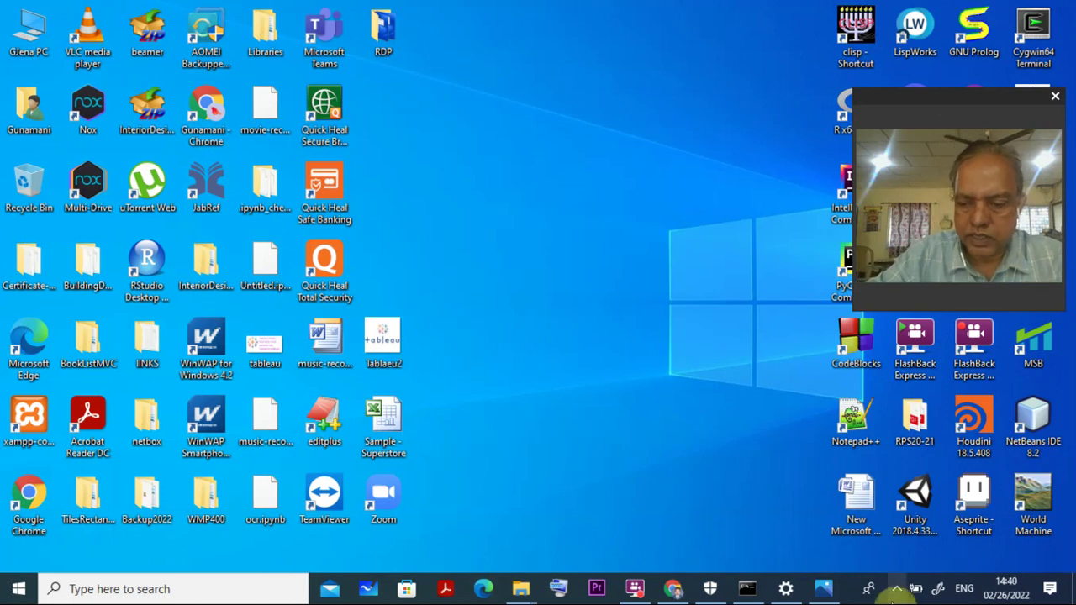
Open Windows Security from the hidden background programs, review its Virus & threat protection page and minimize it
{"action": "left_click", "coordinate": [896, 594]}
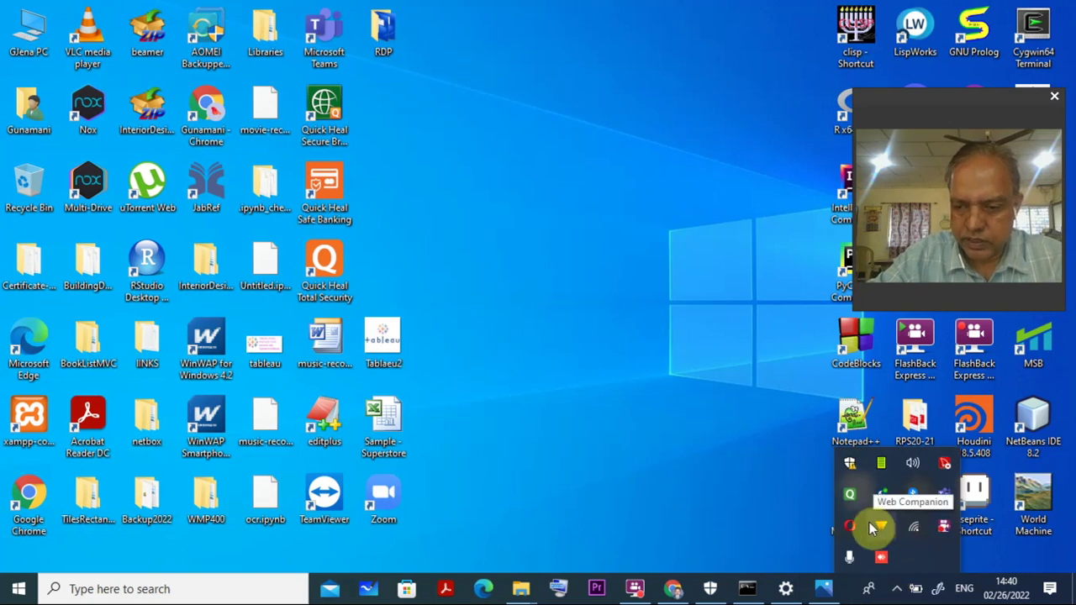
{"action": "left_click", "coordinate": [851, 465]}
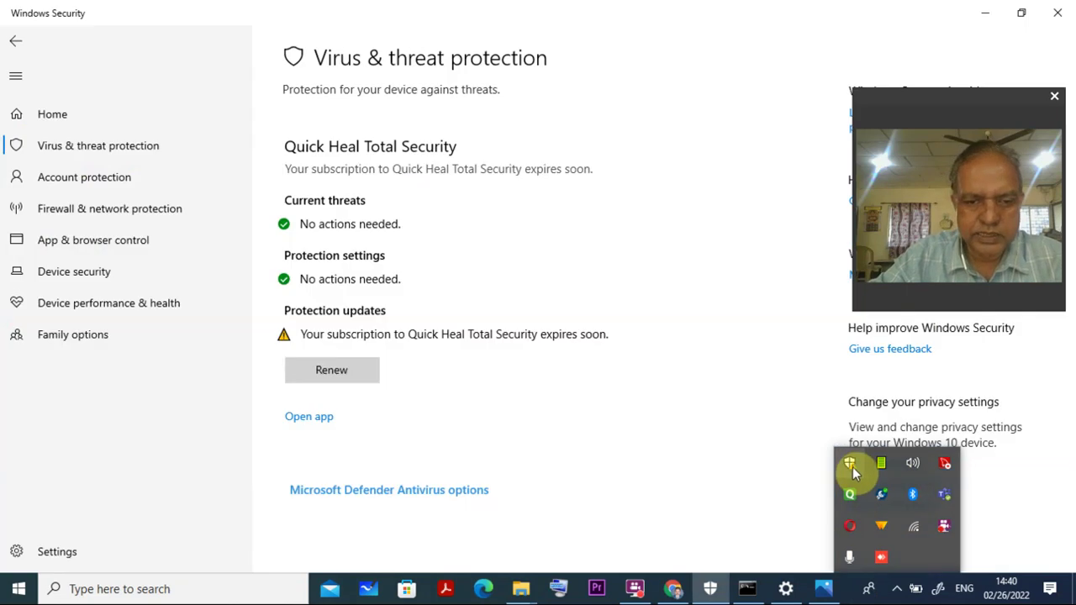
{"action": "left_click", "coordinate": [688, 442]}
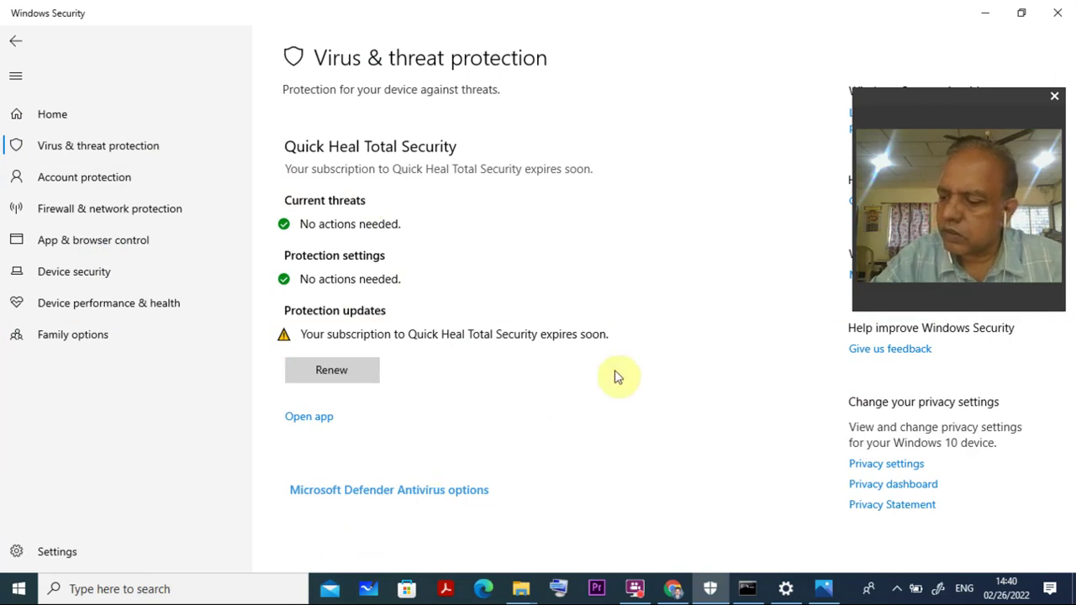
{"action": "left_click", "coordinate": [984, 10]}
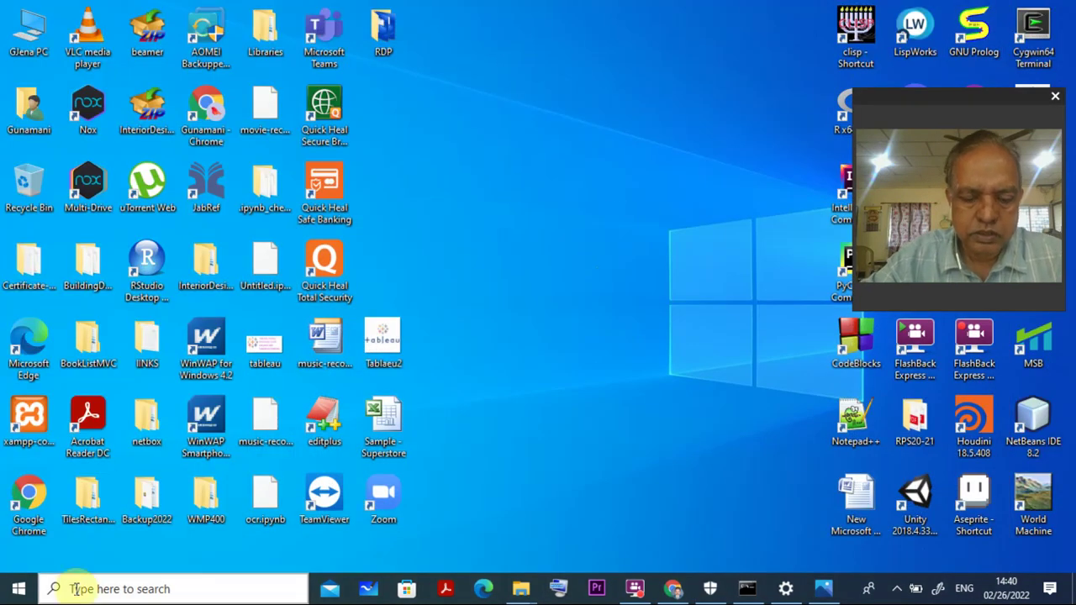
Search Windows for "virus" and open the Virus & threat protection settings from the results
{"action": "left_click", "coordinate": [76, 589]}
{"action": "type", "text": "v"}
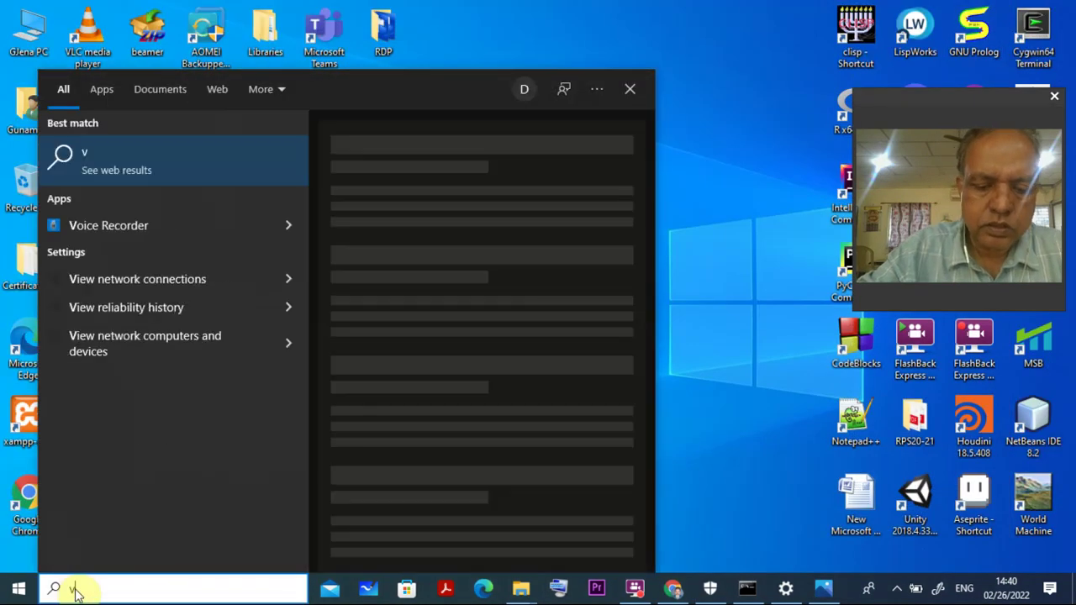
{"action": "type", "text": "iru"}
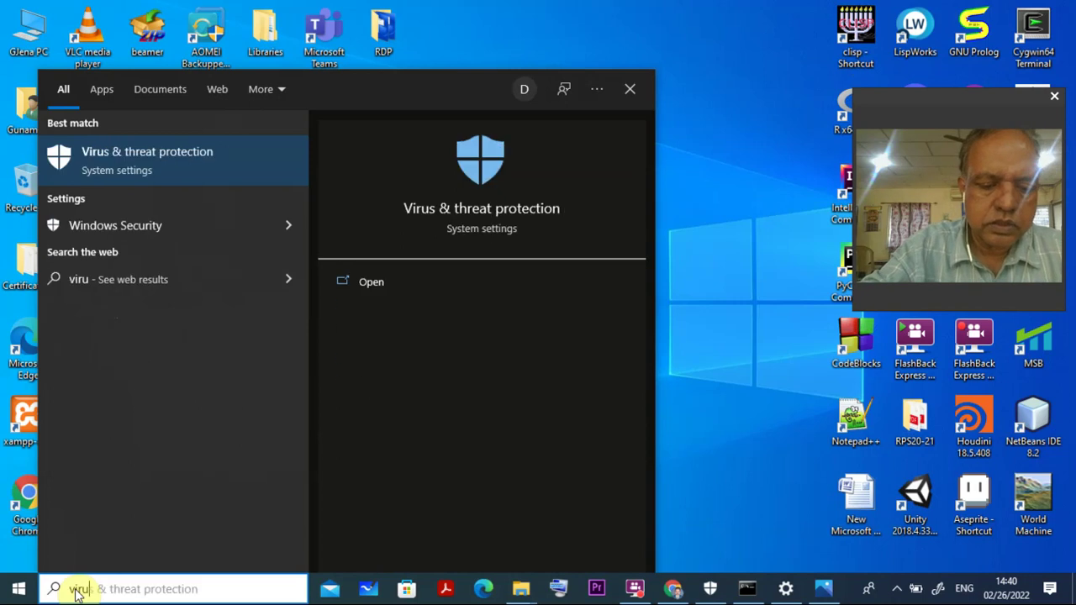
{"action": "type", "text": "s"}
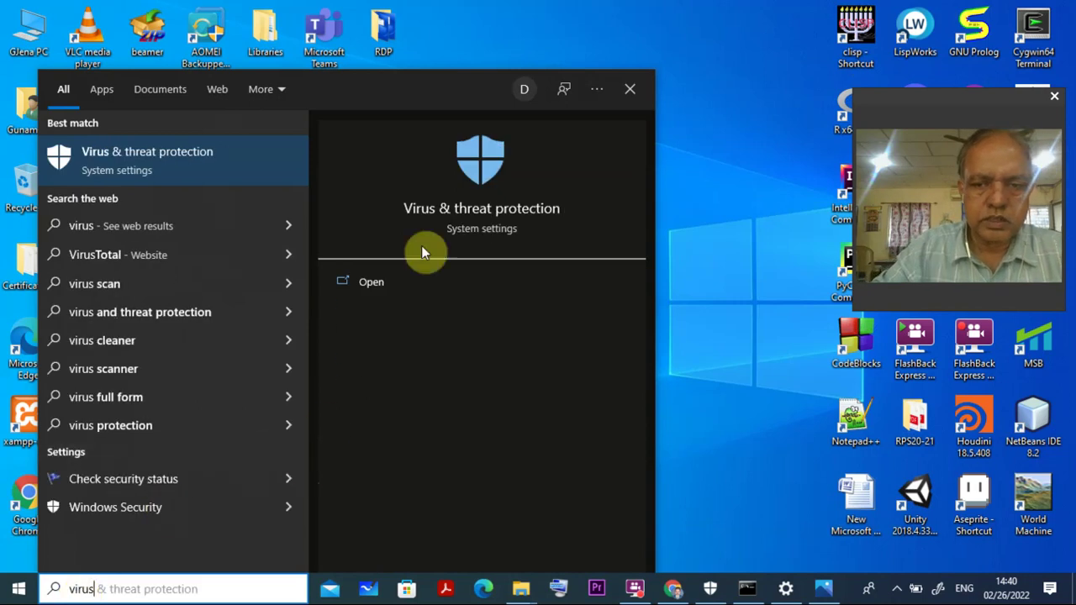
{"action": "left_click", "coordinate": [480, 210]}
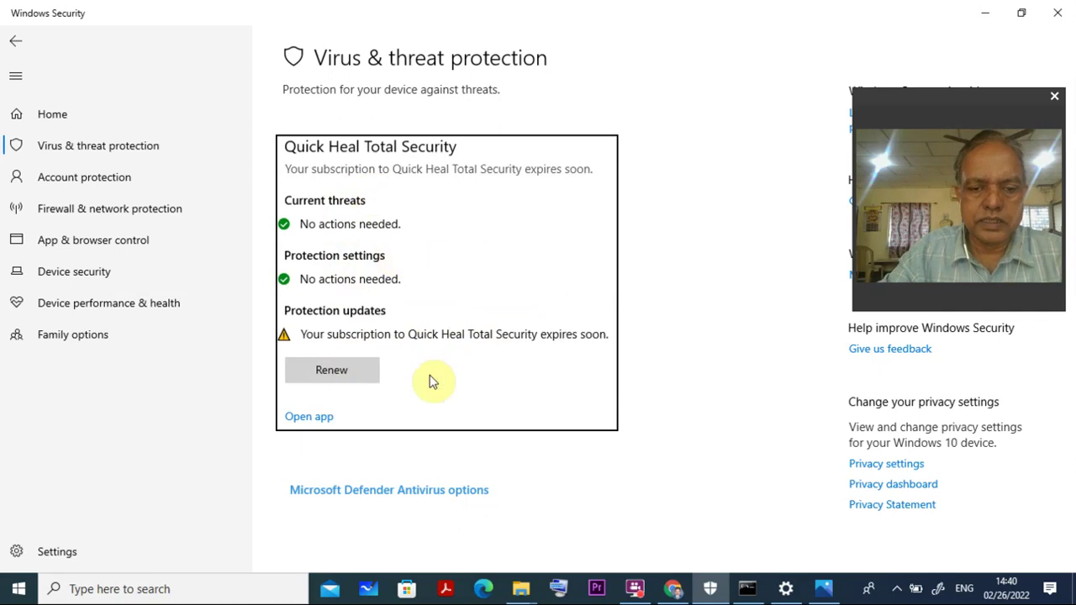
Expand the Microsoft Defender Antivirus options, review the periodic scanning setting and close Windows Security
{"action": "left_click", "coordinate": [368, 494]}
{"action": "scroll", "coordinate": [478, 399], "scroll_direction": "down", "scroll_amount": 3}
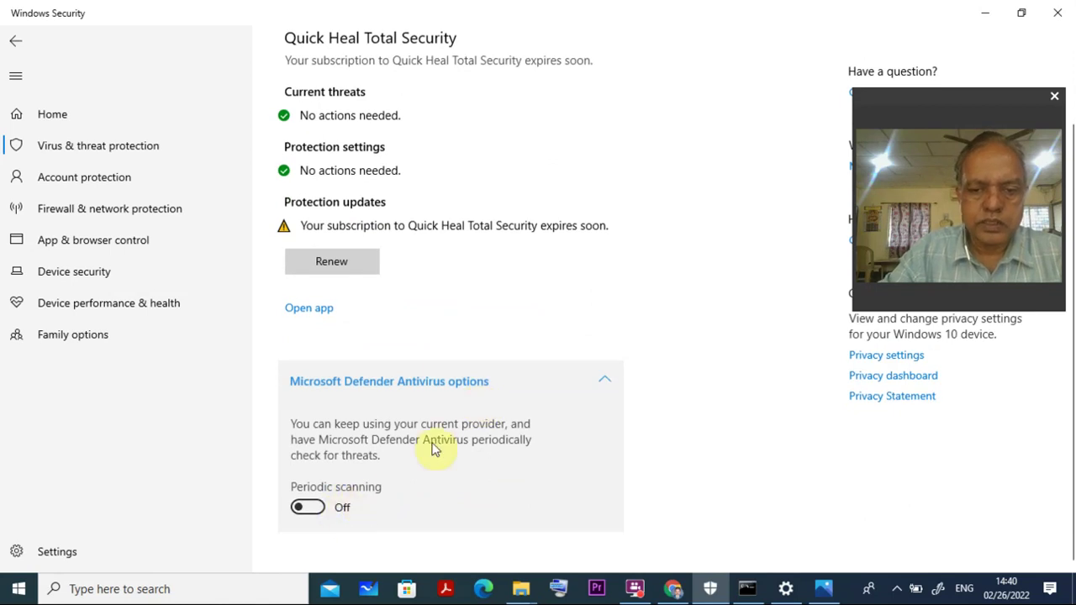
{"action": "scroll", "coordinate": [433, 448], "scroll_direction": "up", "scroll_amount": 3}
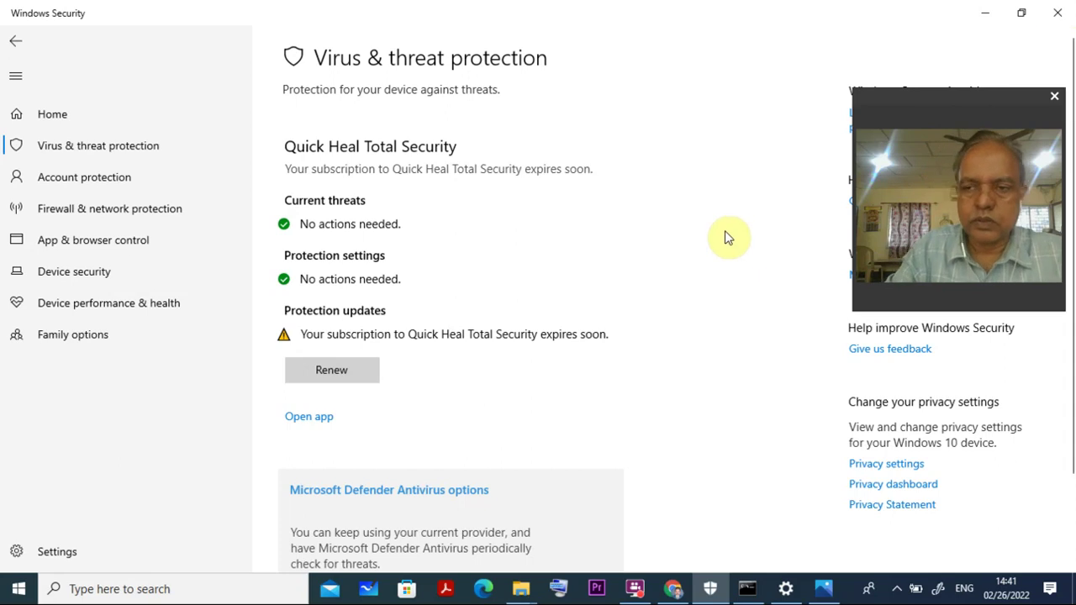
{"action": "left_click", "coordinate": [1053, 13]}
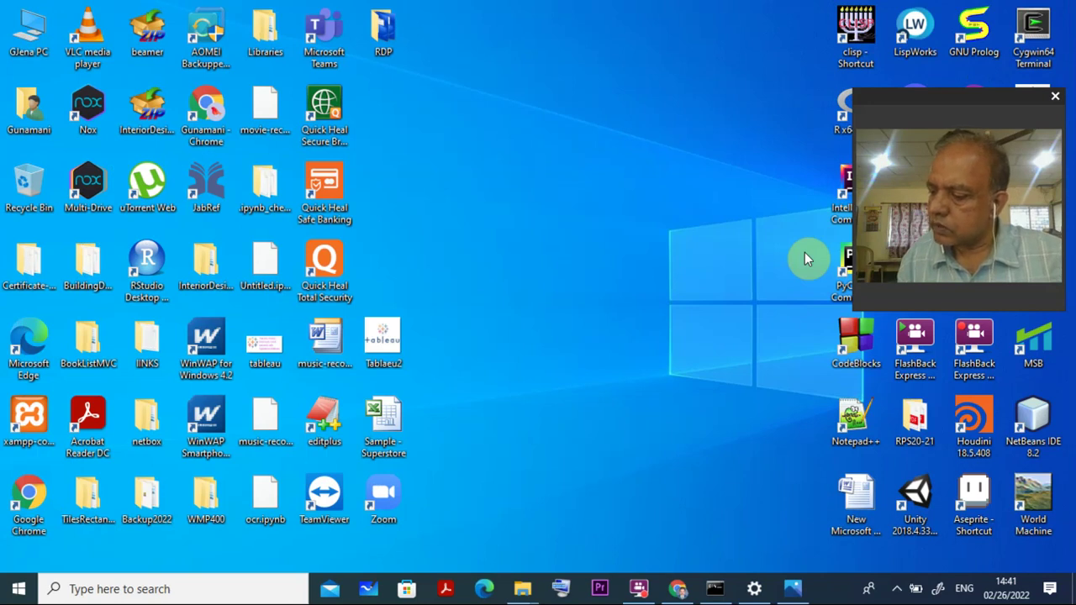
Search Windows for "remote desktop", open the Remote desktop settings and review the options on the page
{"action": "left_click", "coordinate": [87, 589]}
{"action": "type", "text": "re"}
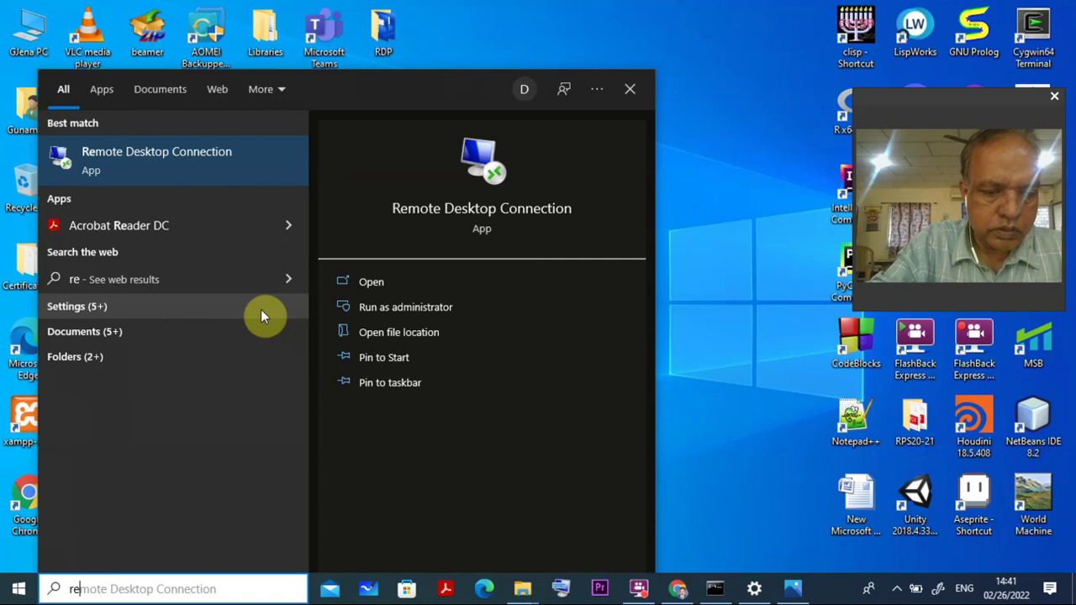
{"action": "type", "text": "mote "}
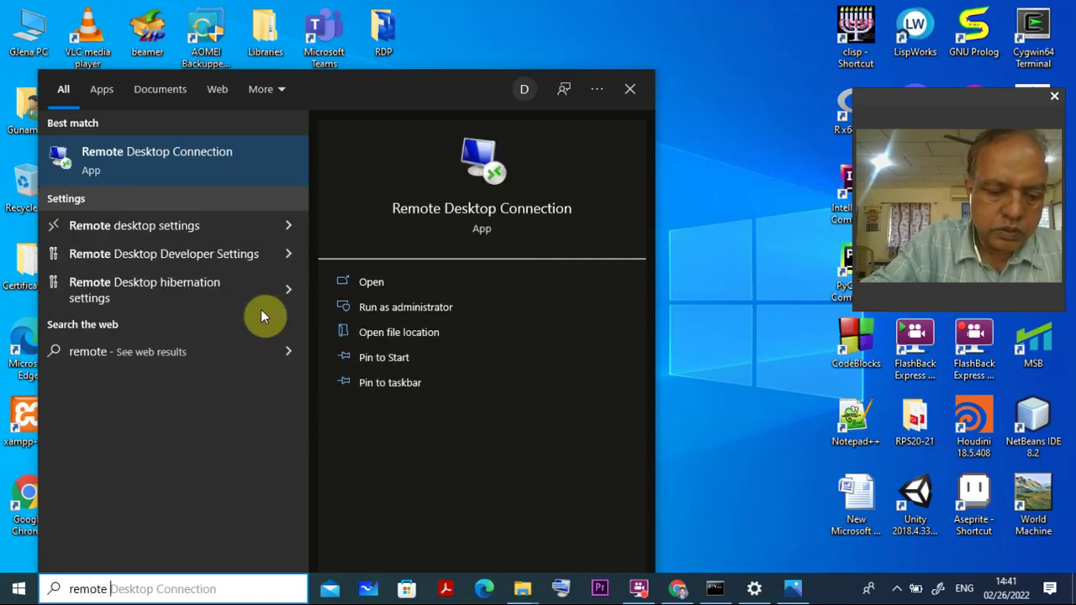
{"action": "type", "text": "desktop"}
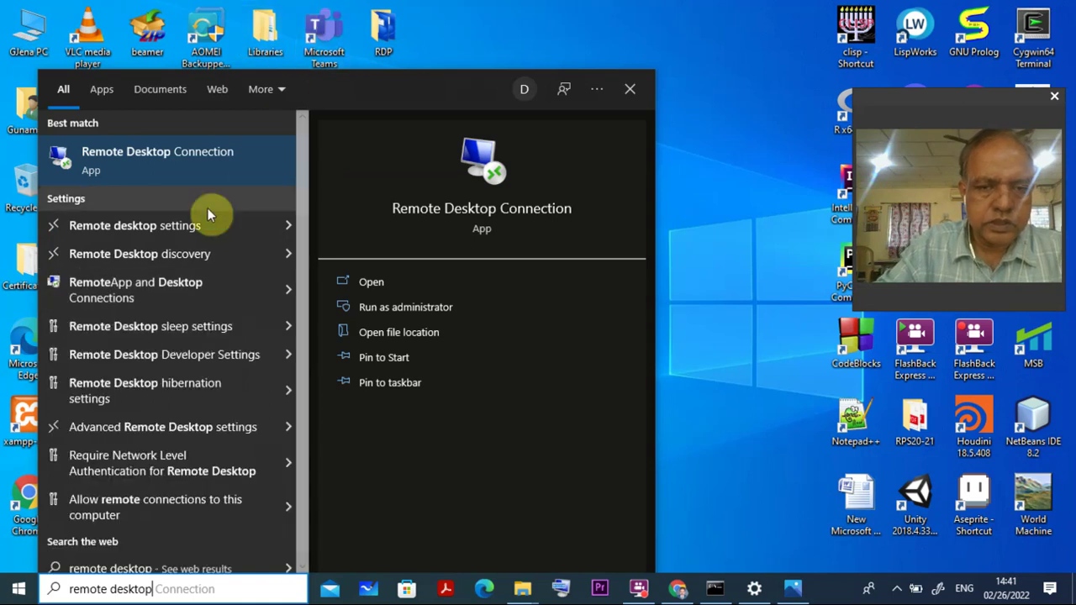
{"action": "left_click", "coordinate": [193, 225]}
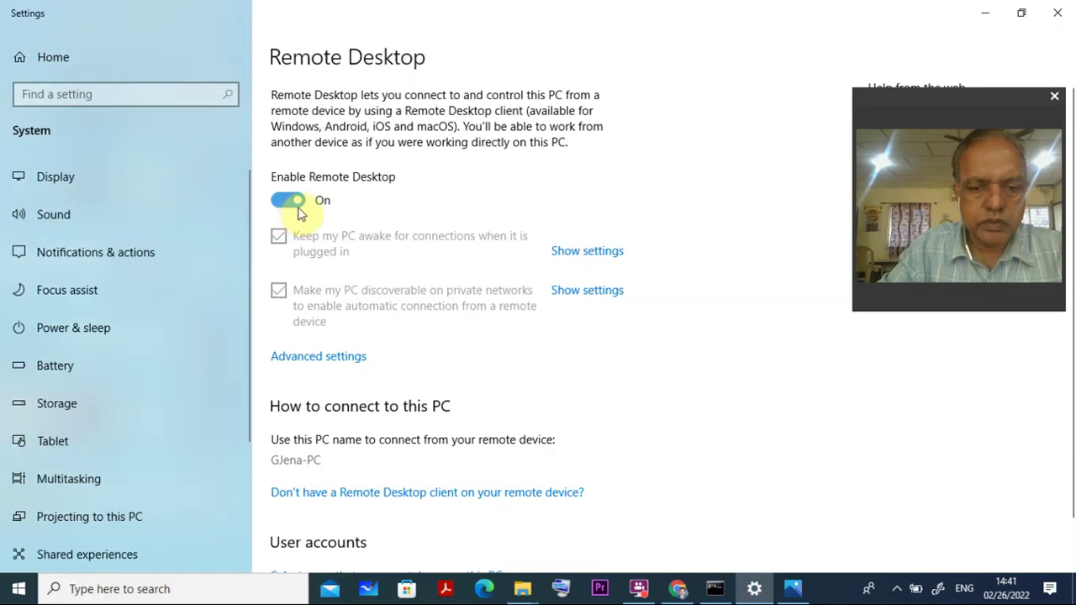
{"action": "scroll", "coordinate": [355, 300], "scroll_direction": "down", "scroll_amount": 1}
{"action": "scroll", "coordinate": [359, 301], "scroll_direction": "up", "scroll_amount": 1}
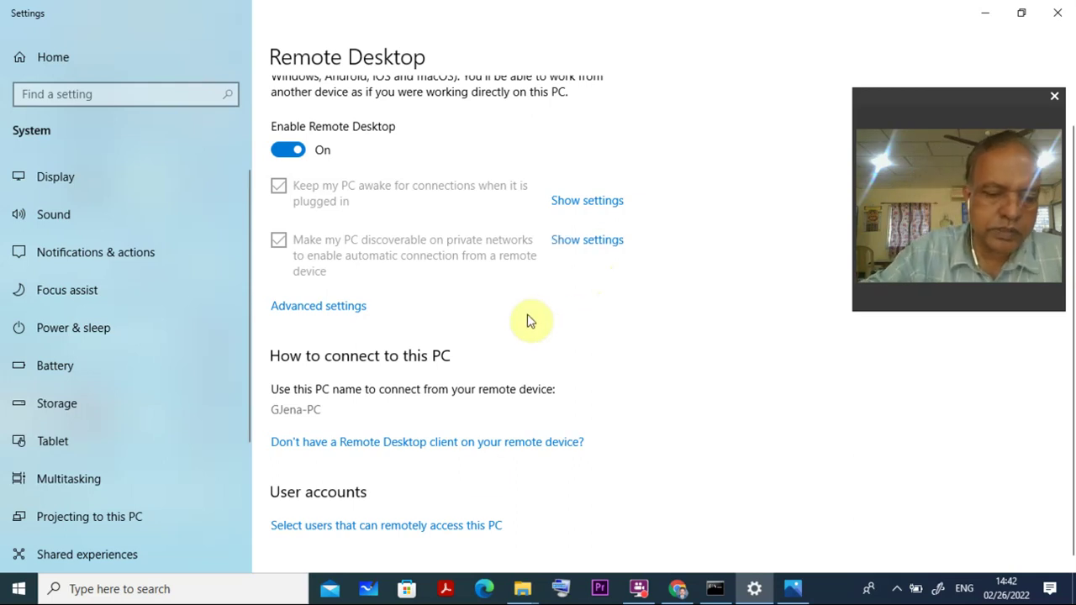
Search for "remote", open Remote Desktop Connection, try to connect to the computer DESKTOP-70EDIN9 and close the connection window
{"action": "left_click", "coordinate": [128, 591]}
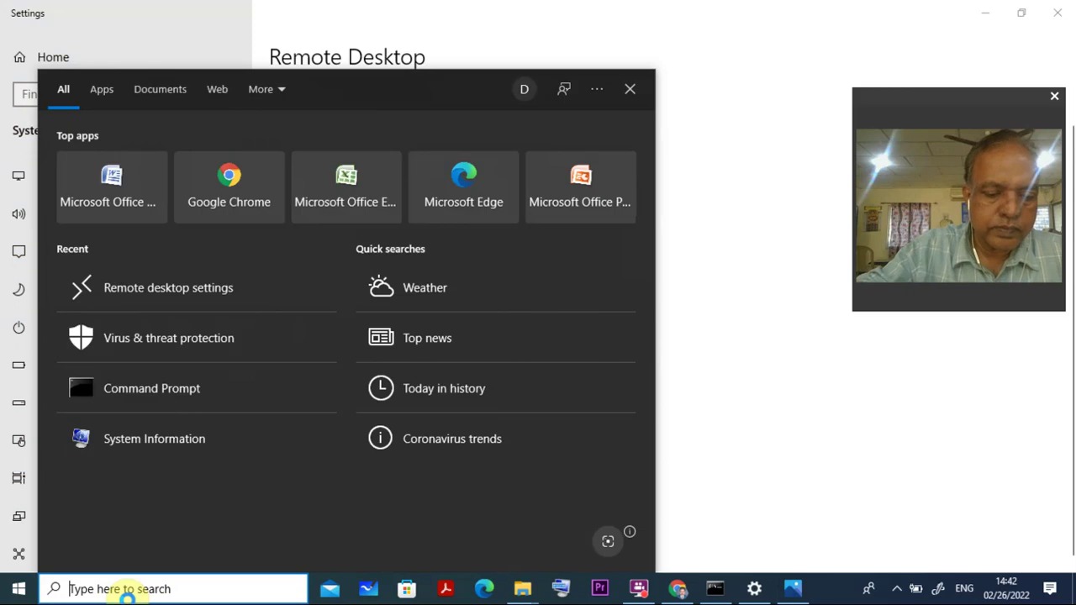
{"action": "type", "text": "remote"}
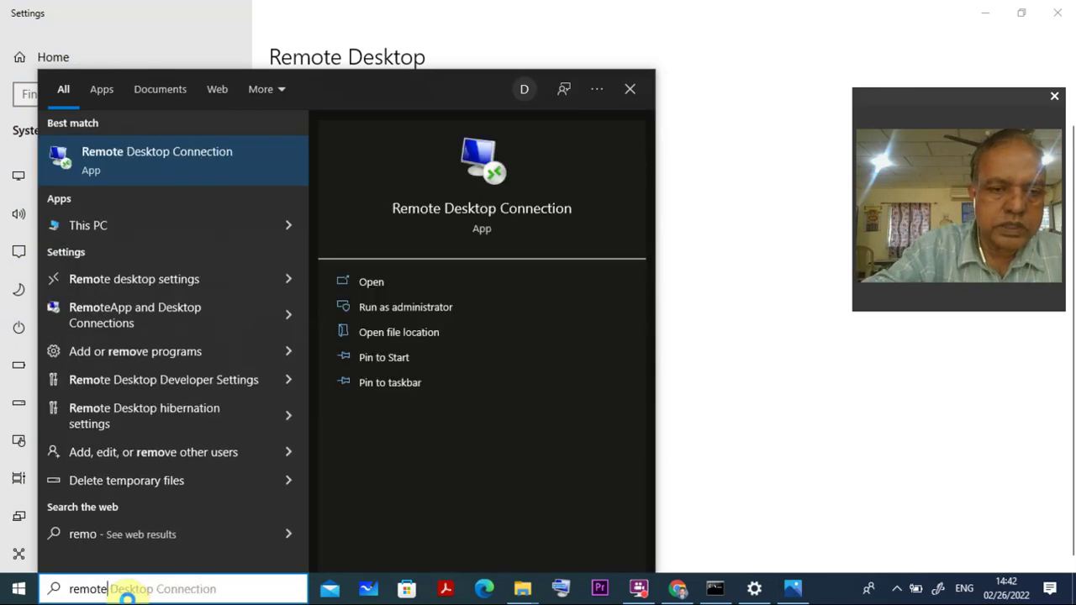
{"action": "left_click", "coordinate": [525, 207]}
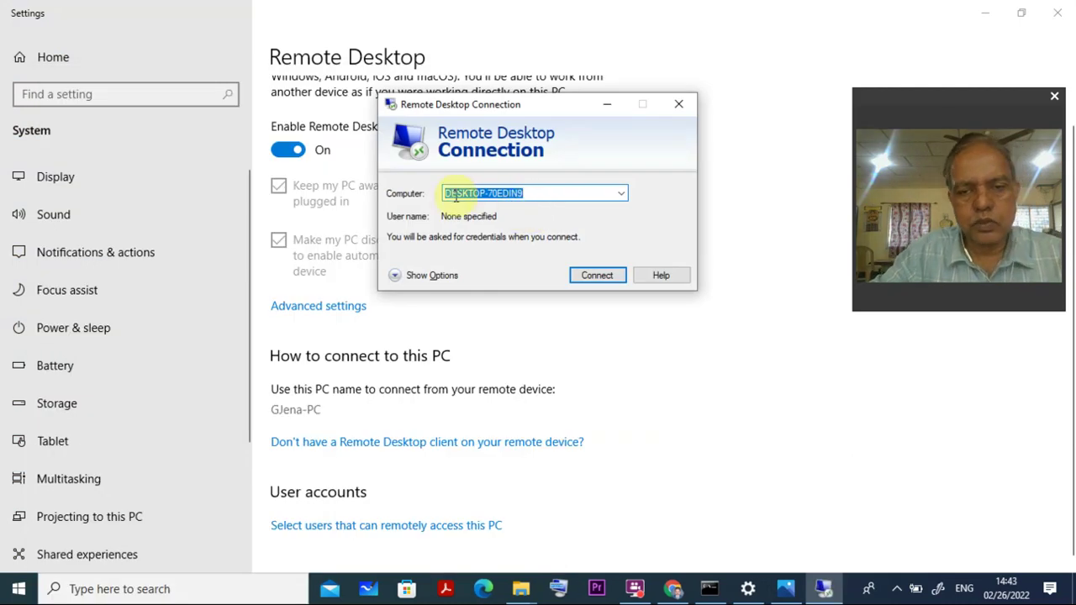
{"action": "left_click", "coordinate": [584, 277]}
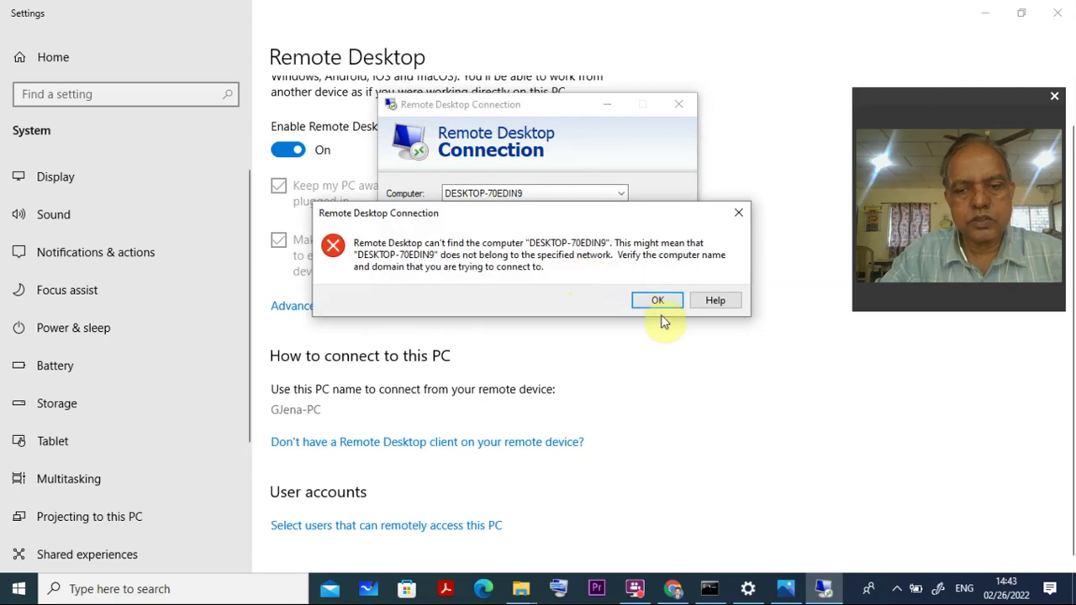
{"action": "left_click", "coordinate": [657, 302]}
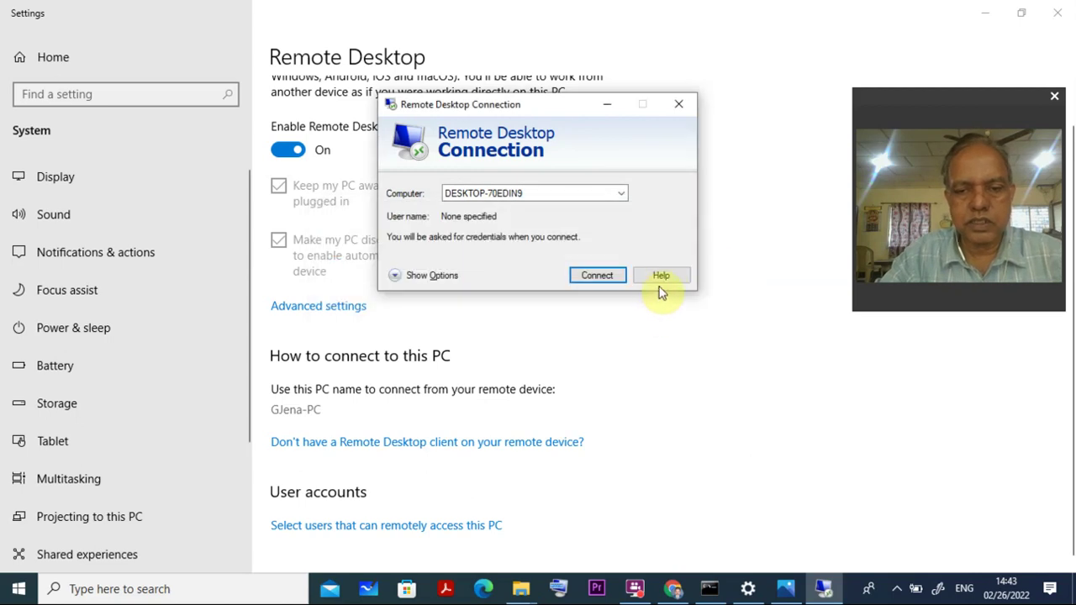
{"action": "left_click", "coordinate": [679, 102]}
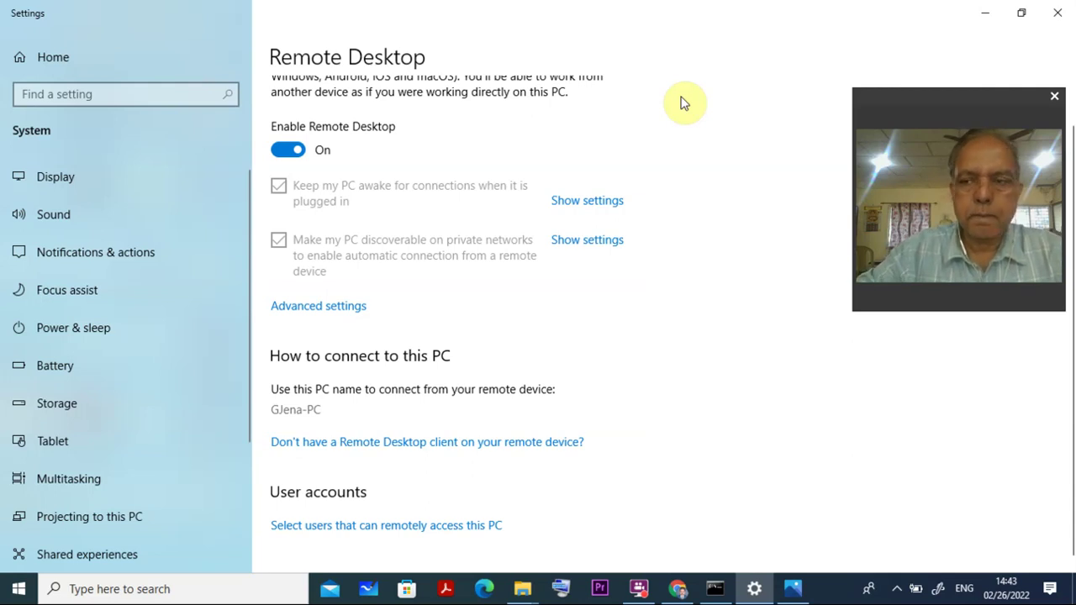
{"action": "left_click", "coordinate": [641, 588]}
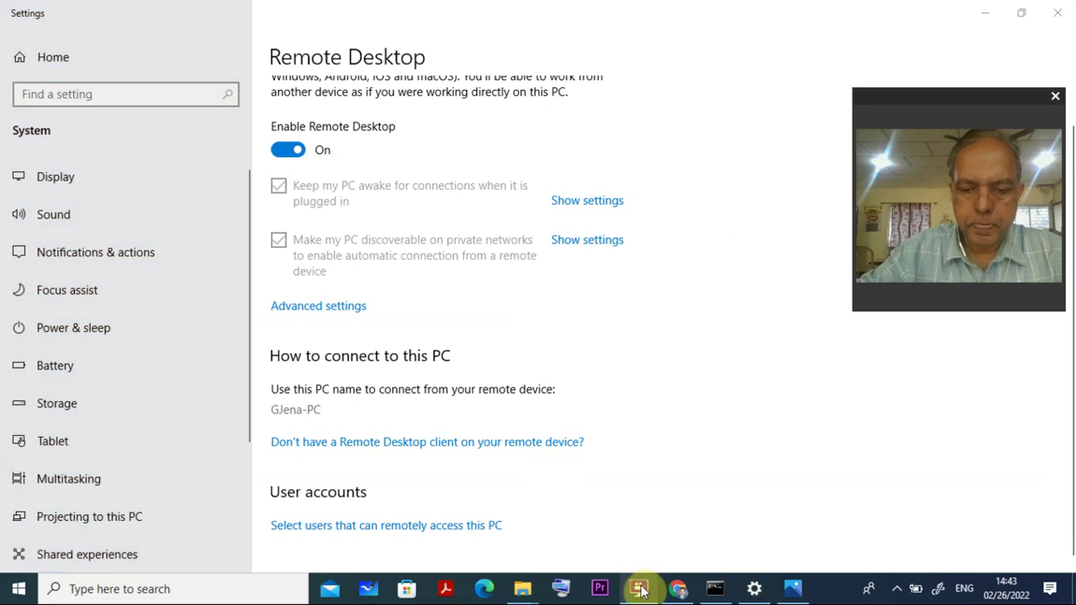
{"action": "right_click", "coordinate": [641, 588]}
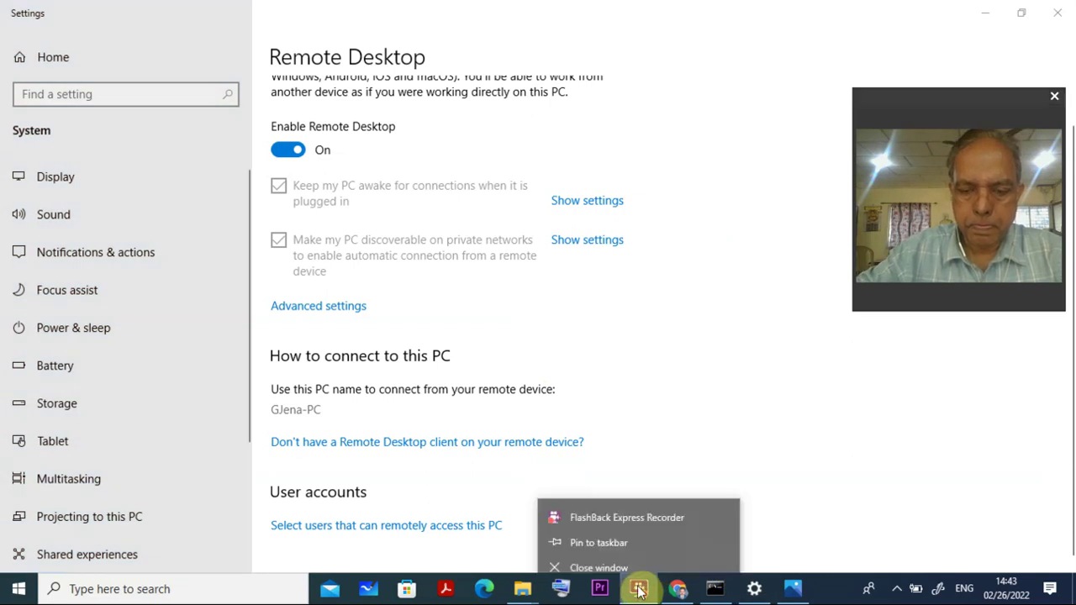
{"action": "left_click", "coordinate": [631, 505]}
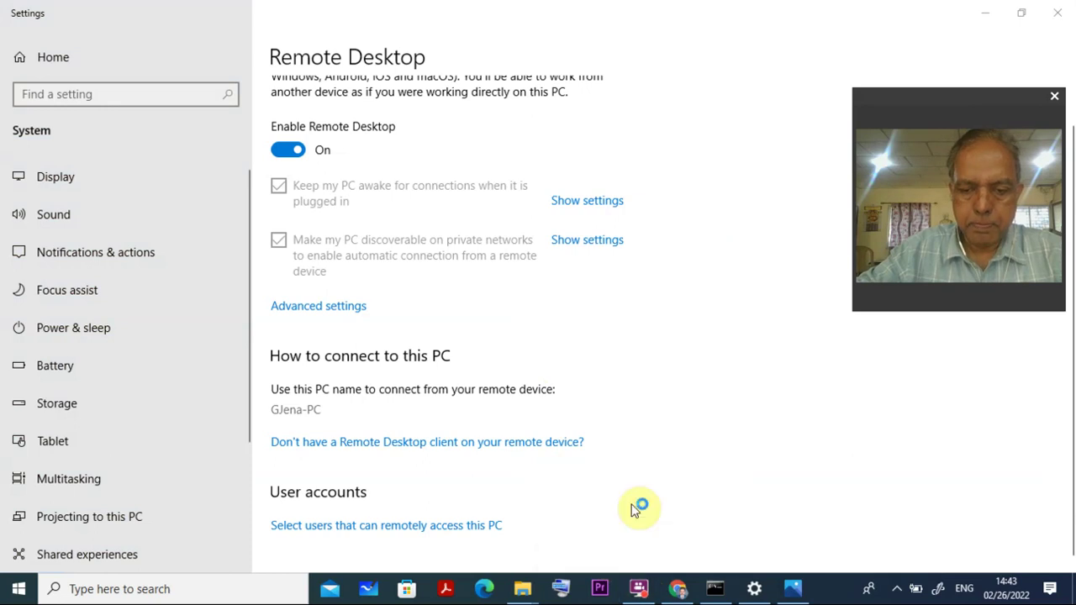